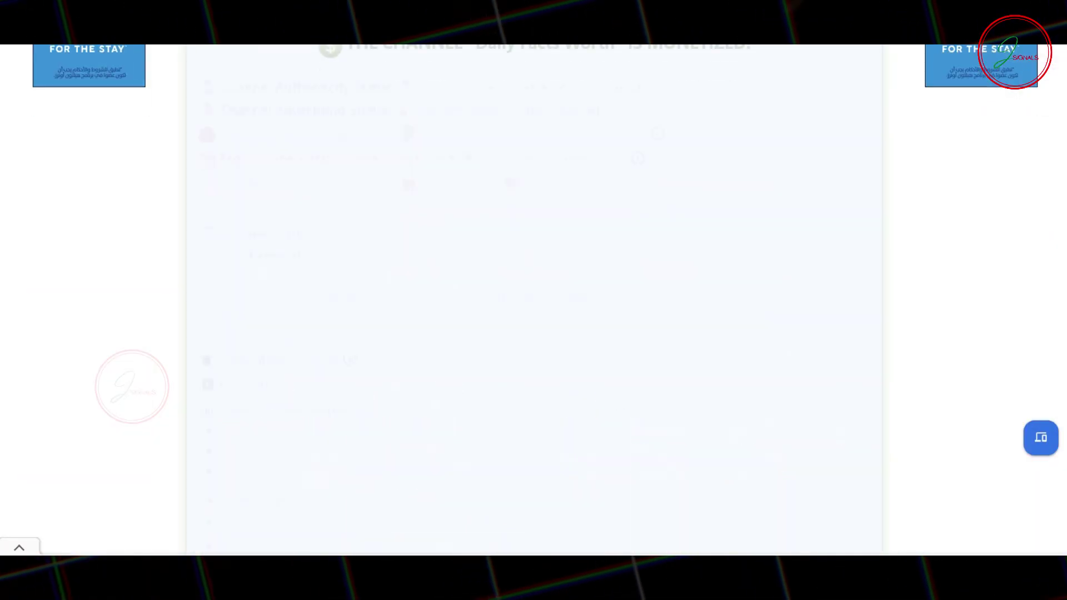
# Select the 'IS MONETIZED!' verdict for the Daily Facts Worth channel in the checker result
pyautogui.scroll(1, 848, 264)
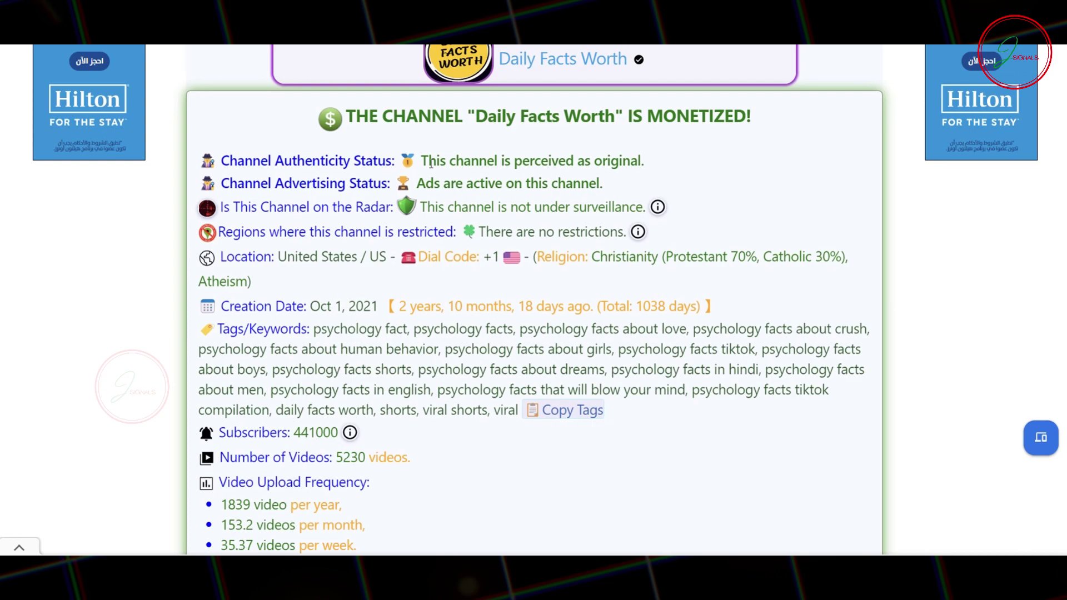
pyautogui.moveTo(346, 122); pyautogui.dragTo(774, 118)
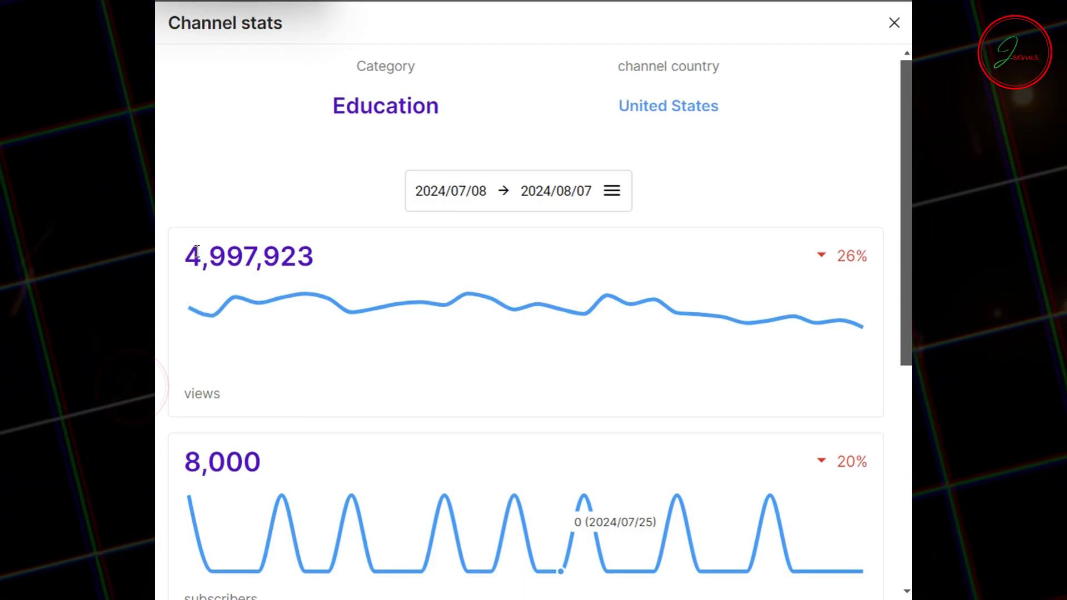
pyautogui.moveTo(190, 255); pyautogui.dragTo(365, 255)
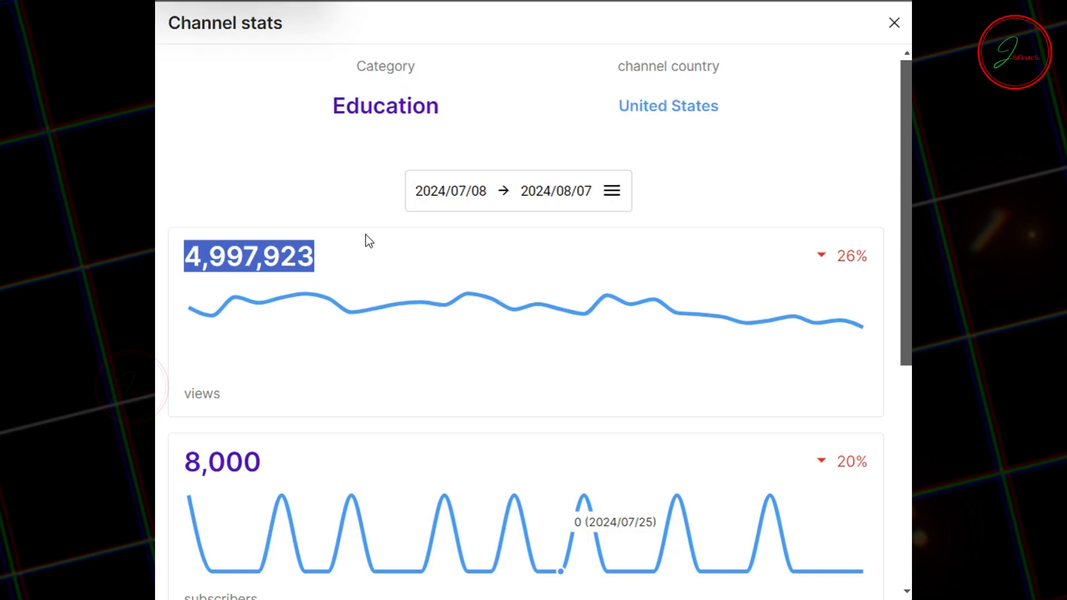
pyautogui.moveTo(330, 106); pyautogui.dragTo(483, 106)
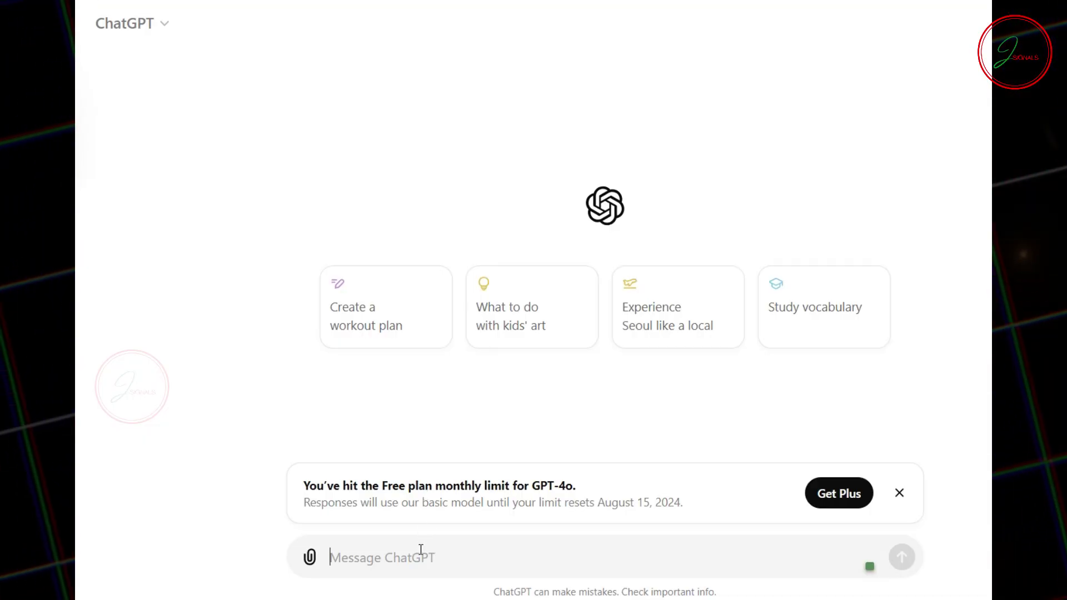
# Send the fact-table prompt to ChatGPT and copy the generated Part 1 and Part 2 tables
pyautogui.write("Create 10 sets of facts and format them in a table where one column is the topic, one column is part 1, and one column is part 2. Do not repeat any facts.(10 facts for each category). These are all six categories.(Boys facts, girls facts, love facts, psychology facts, deep facts, health facts) They'll be formatted as a topic or type of fact, part 1 and then part 2. Keep the facts engaging and relatable to everyone or people in particular situations.")
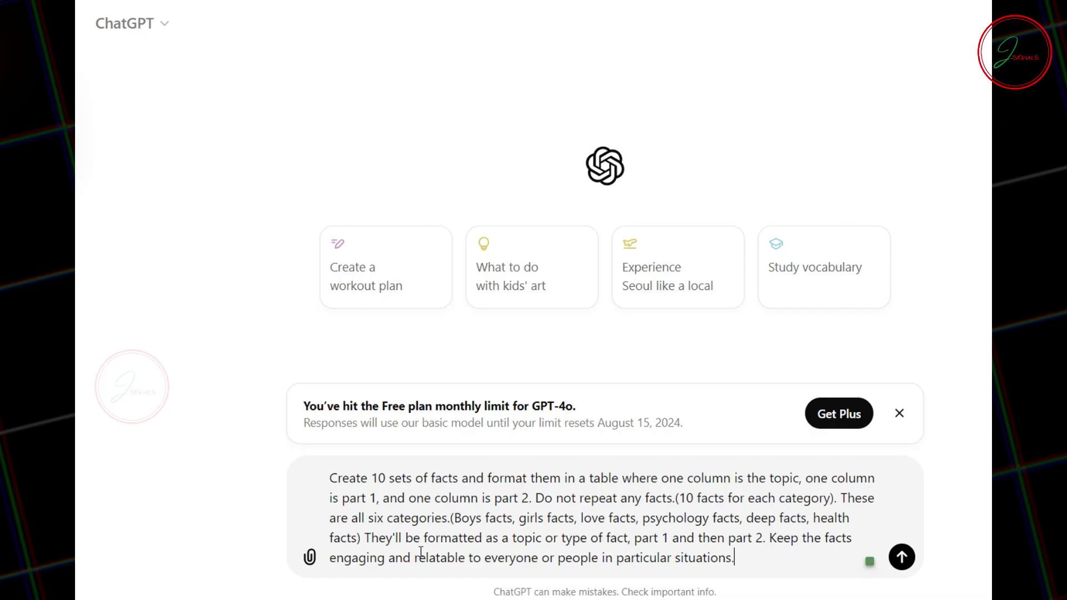
pyautogui.press('Return')
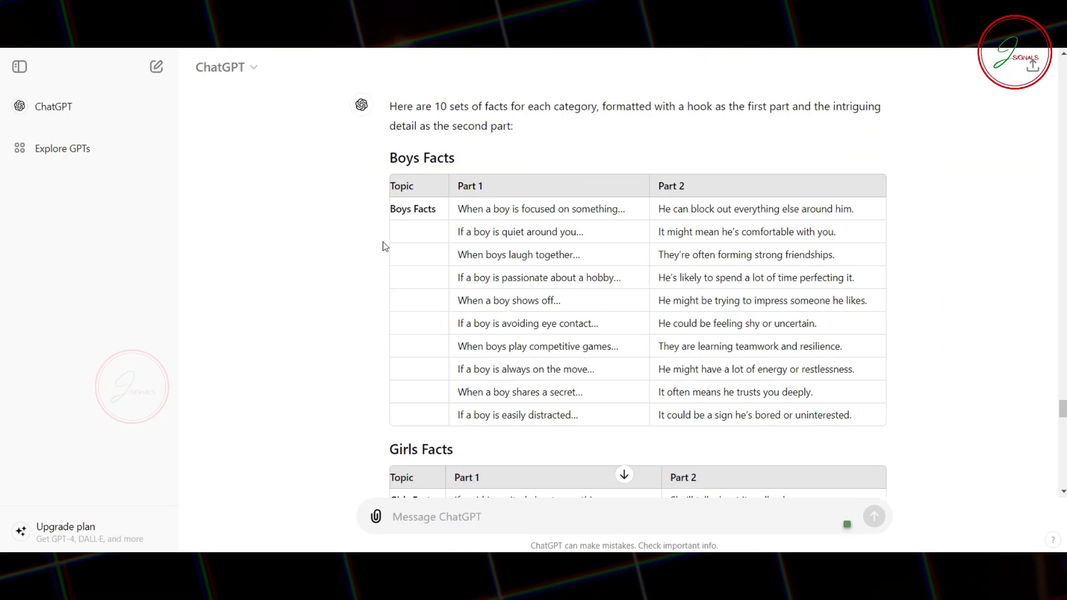
pyautogui.moveTo(392, 188)
pyautogui.mouseDown()
pyautogui.moveTo(807, 492)
pyautogui.moveTo(809, 365)
pyautogui.mouseUp()
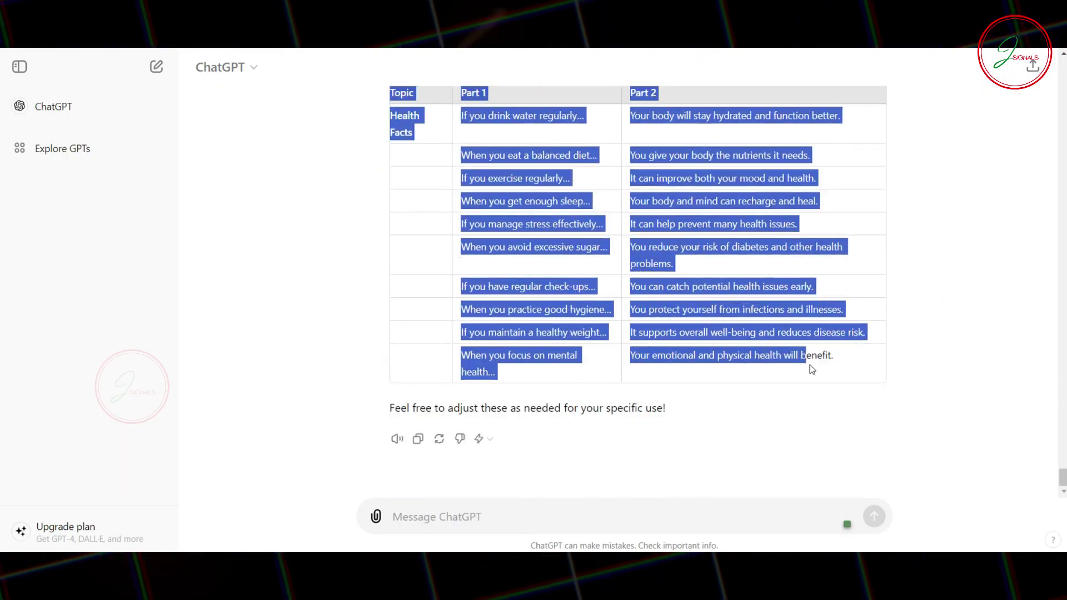
pyautogui.rightClick(832, 346)
pyautogui.click(534, 133)
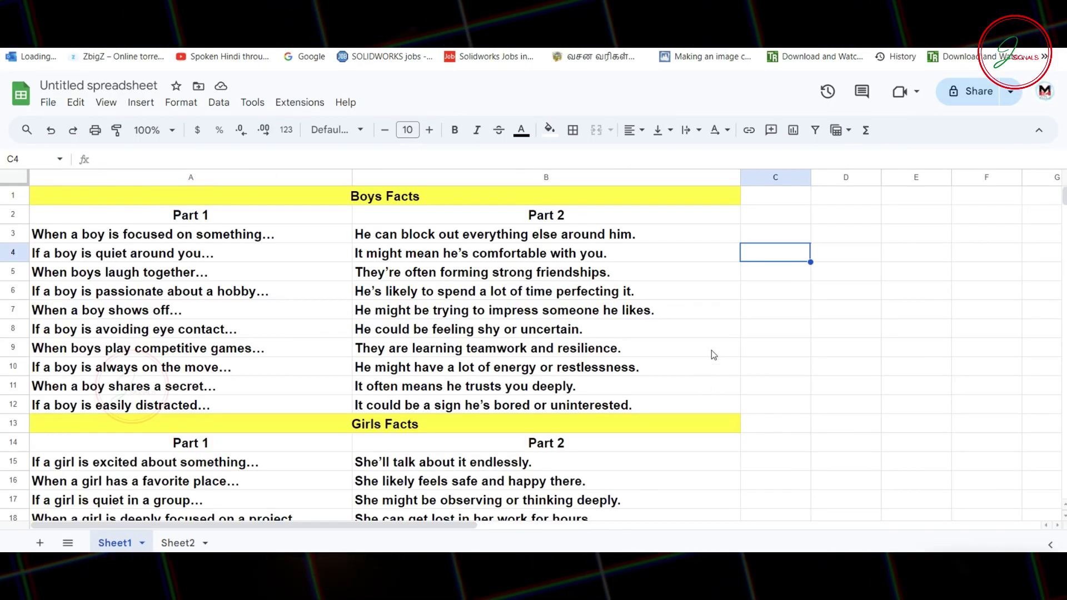
pyautogui.scroll(-10, 340, 272)
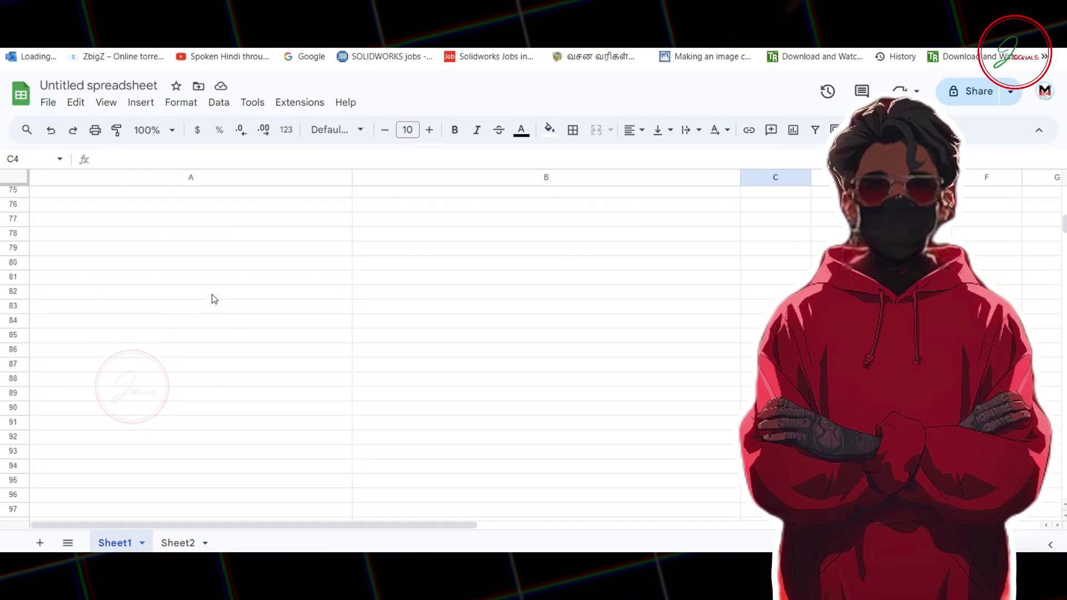
pyautogui.scroll(10, 706, 312)
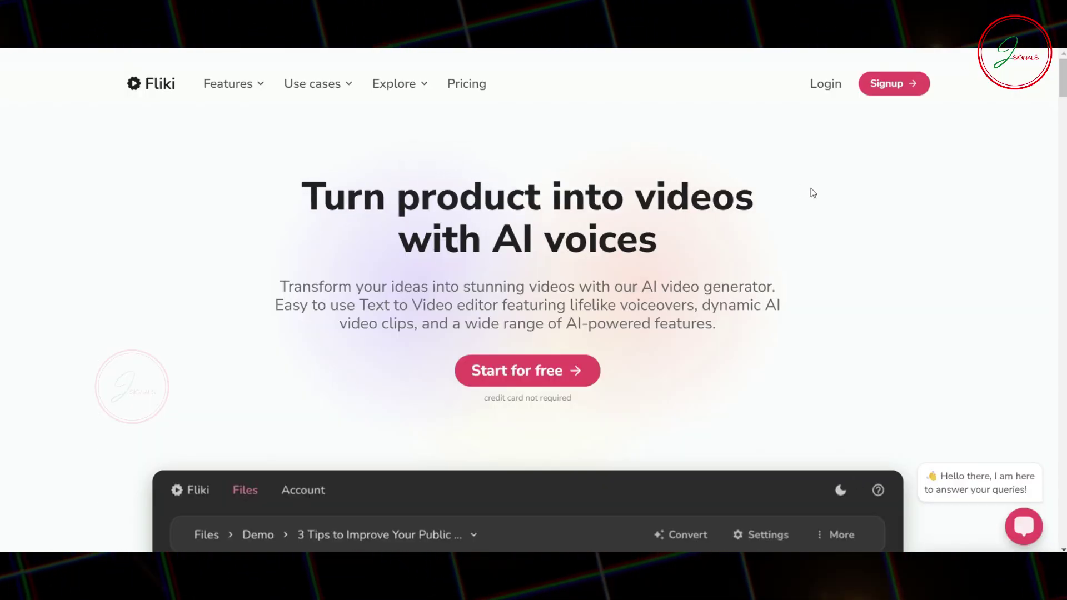
# Sign in to Fliki from the homepage to reach the Files page of existing projects
pyautogui.click(886, 89)
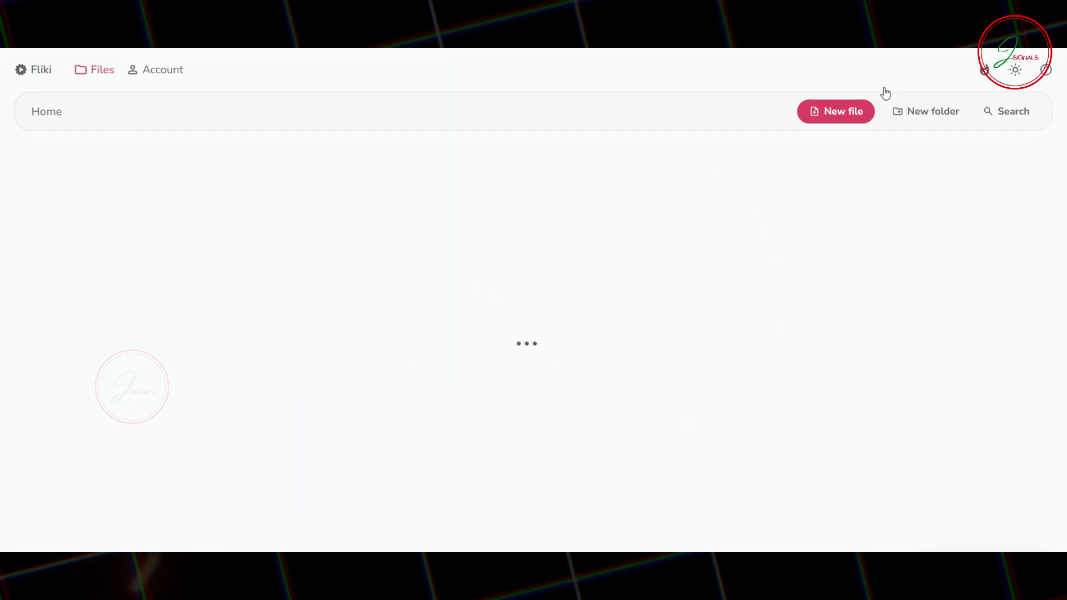
# Create a new Portrait 9:16 video file named 'facts video' that starts from an empty file
pyautogui.click(842, 116)
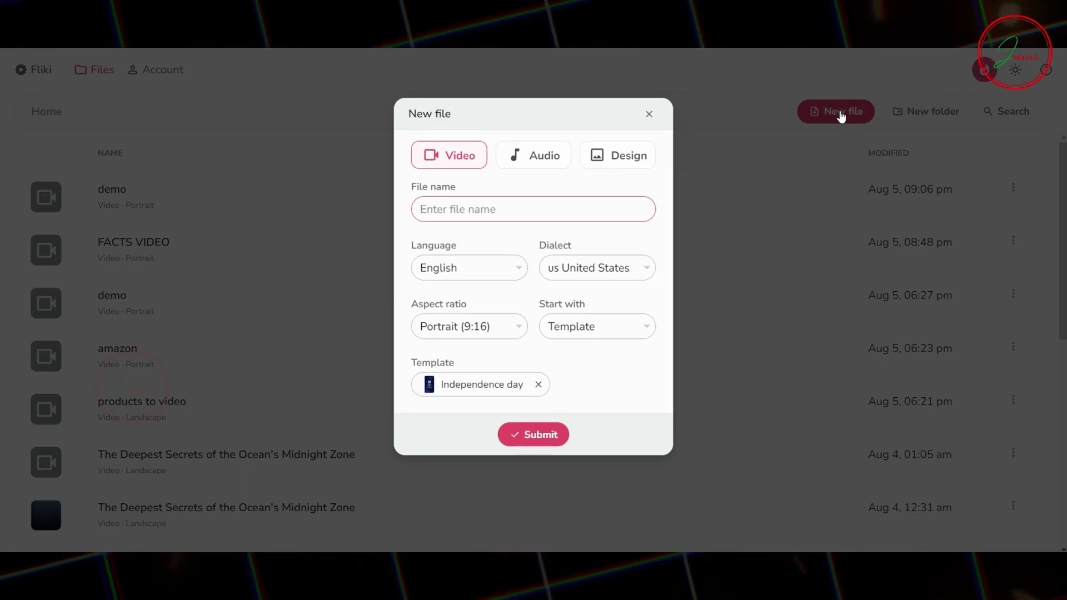
pyautogui.write('facts video')
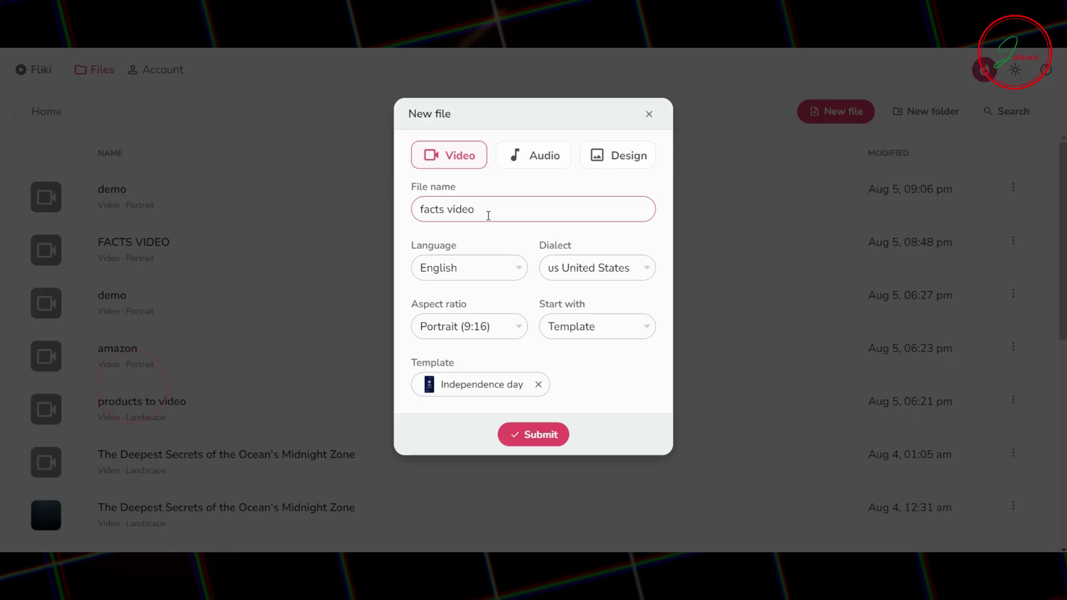
pyautogui.click(608, 332)
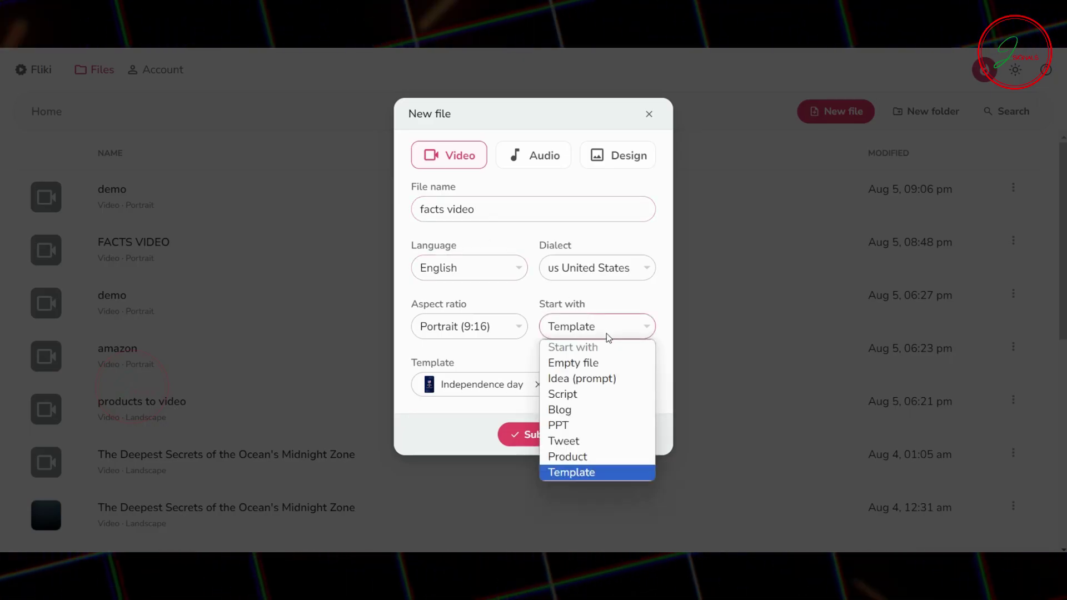
pyautogui.click(597, 364)
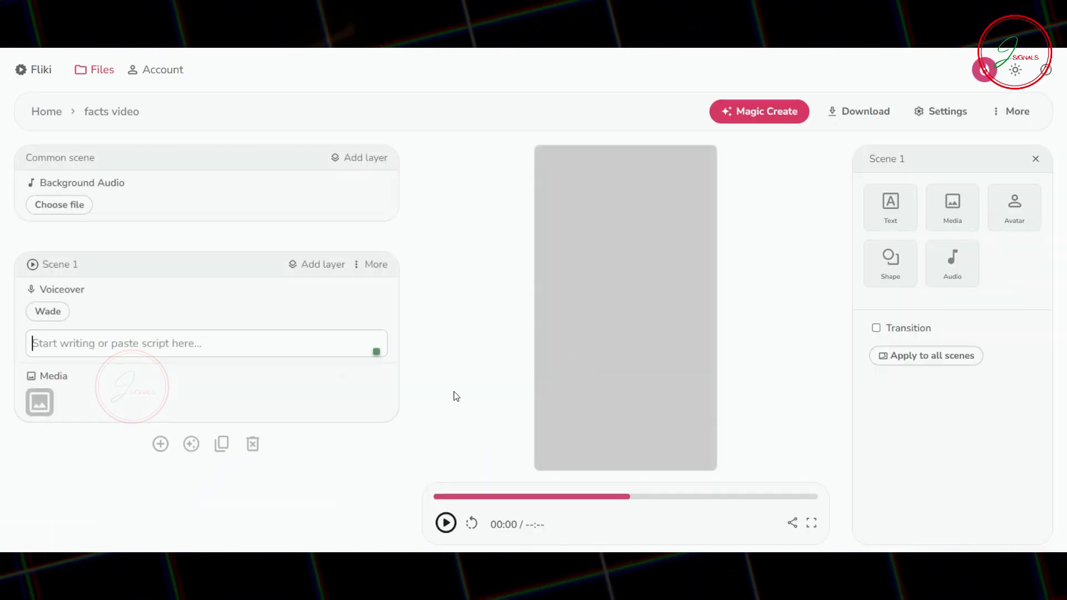
# Set a red-sky sunset stock clip as Scene 1's background media
pyautogui.click(39, 403)
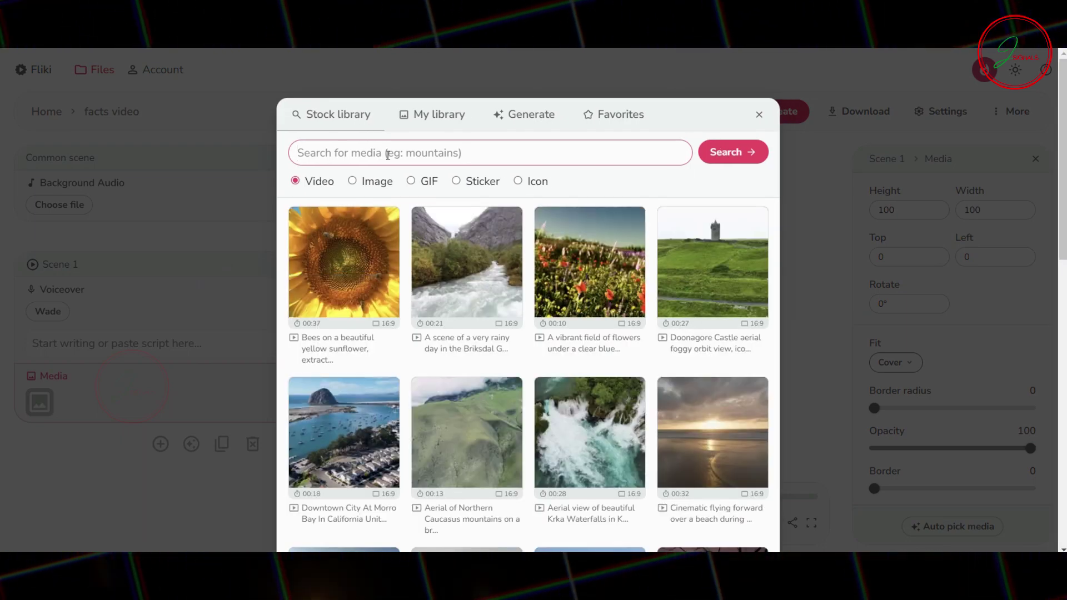
pyautogui.press('Return')
pyautogui.scroll(-5, 742, 251)
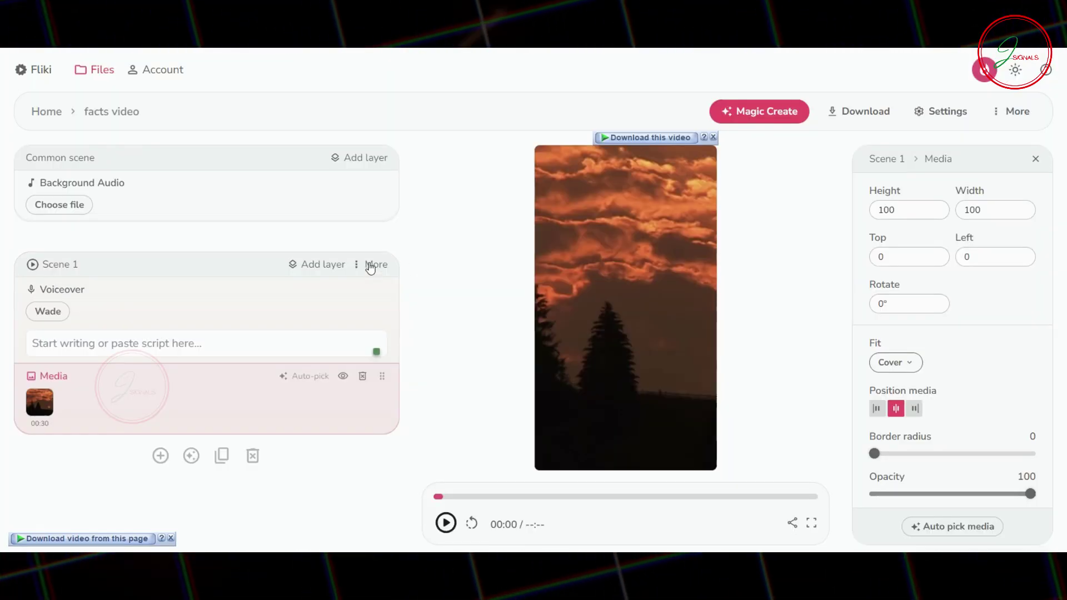
# Give Scene 1 a 15-second custom duration and delete its voiceover layer
pyautogui.click(371, 266)
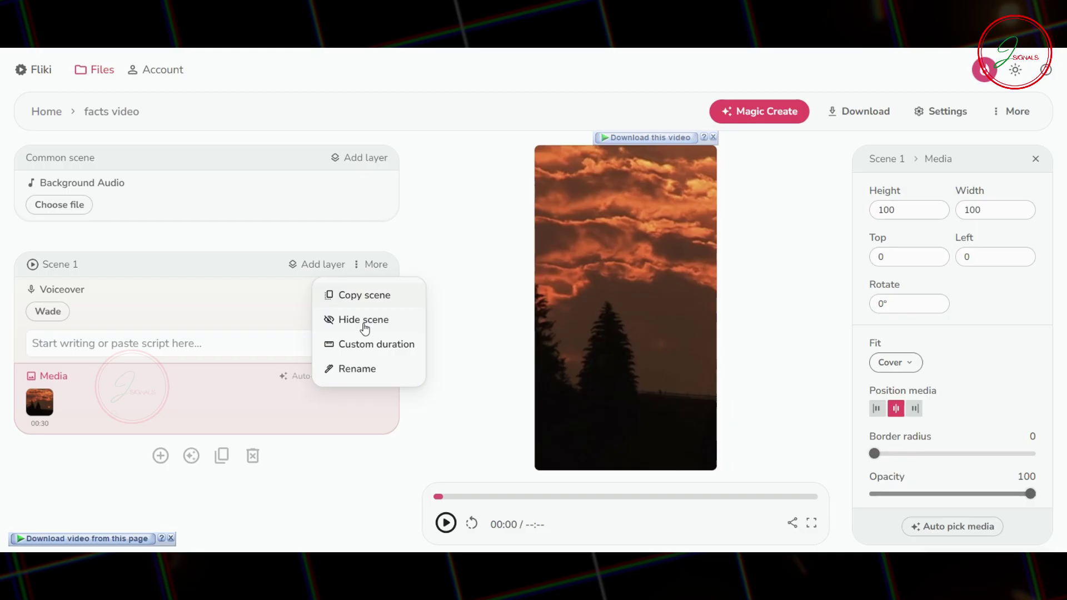
pyautogui.click(364, 346)
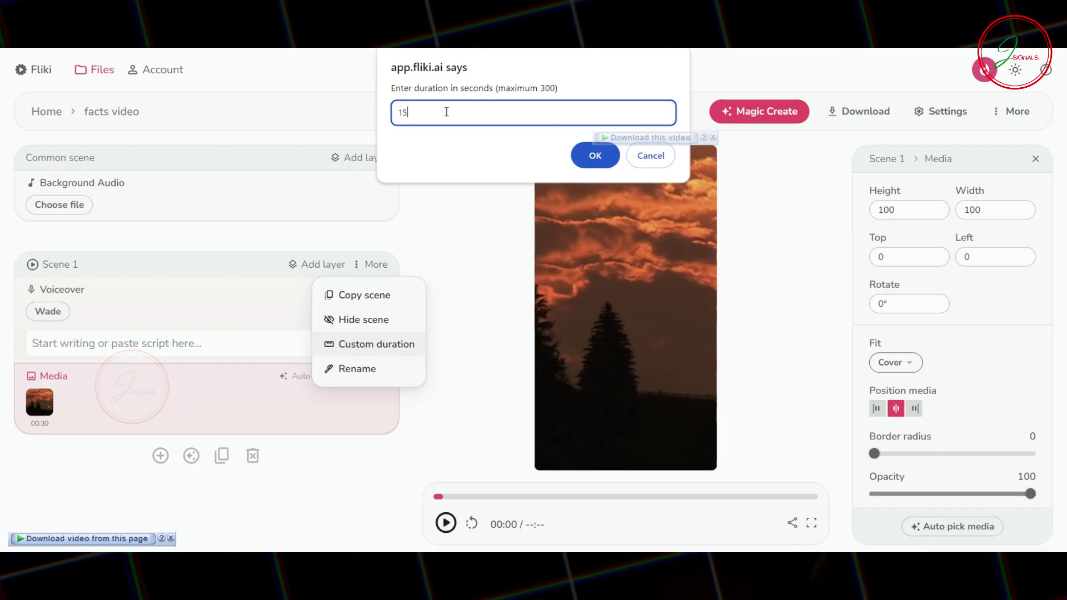
pyautogui.press('Return')
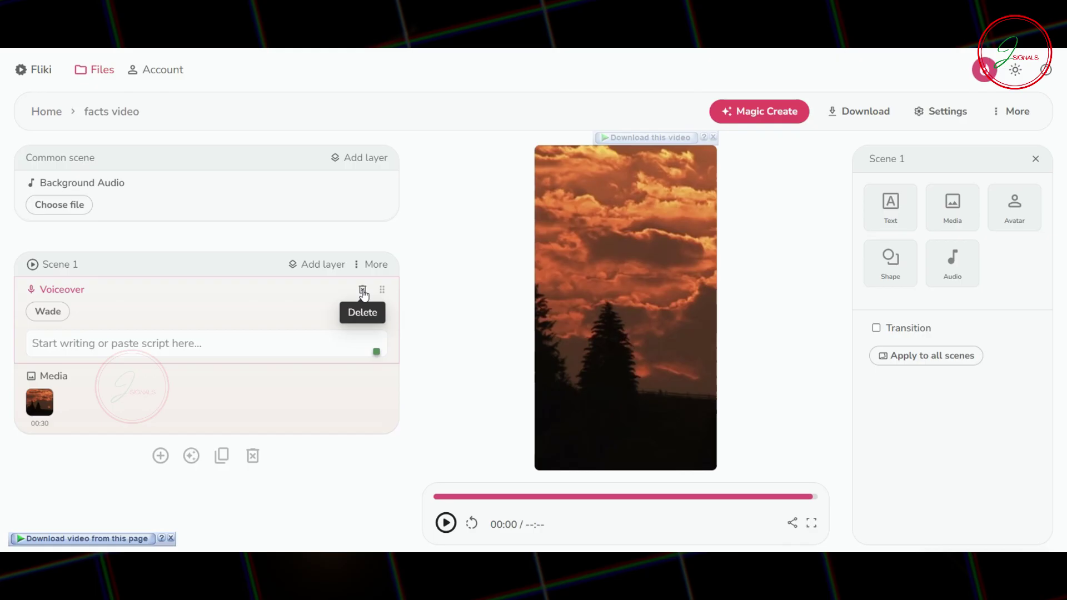
pyautogui.click(363, 290)
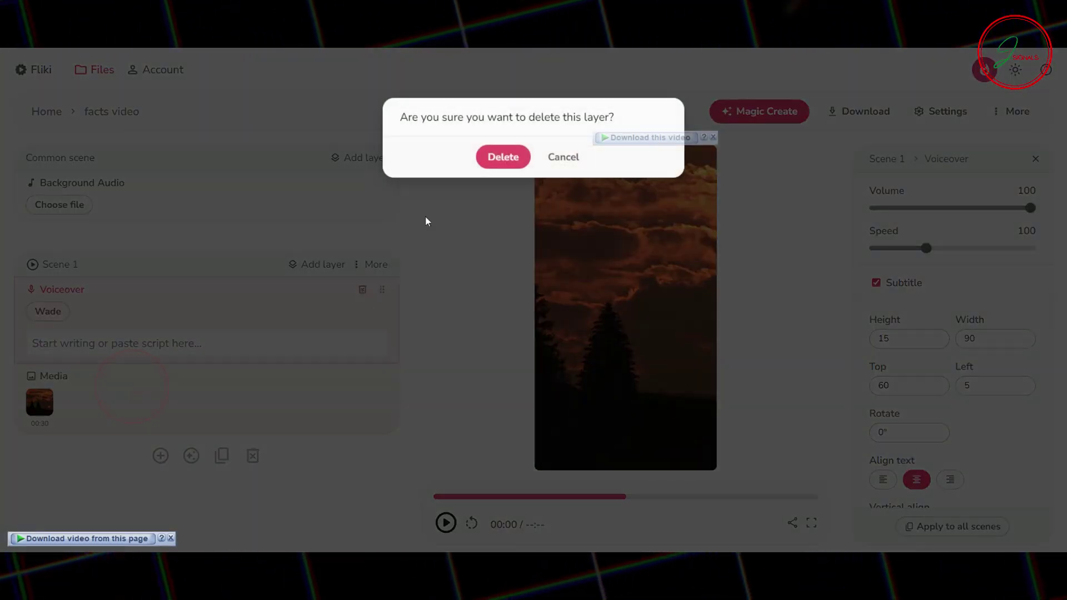
pyautogui.click(502, 156)
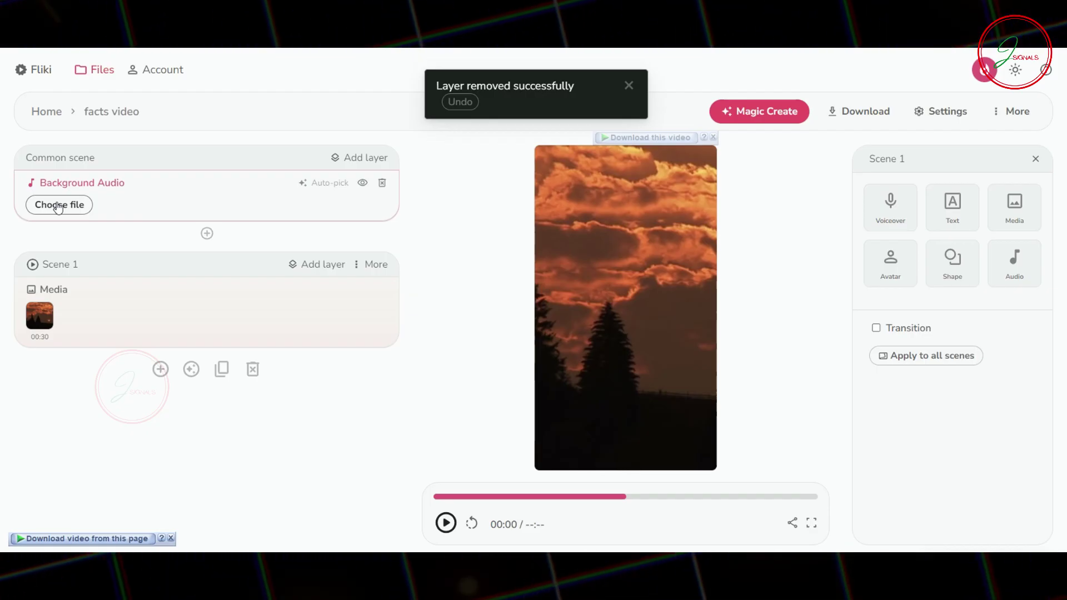
# Search the stock music library for 'cinimatic' and set 'Buried Cold' as background audio
pyautogui.click(58, 205)
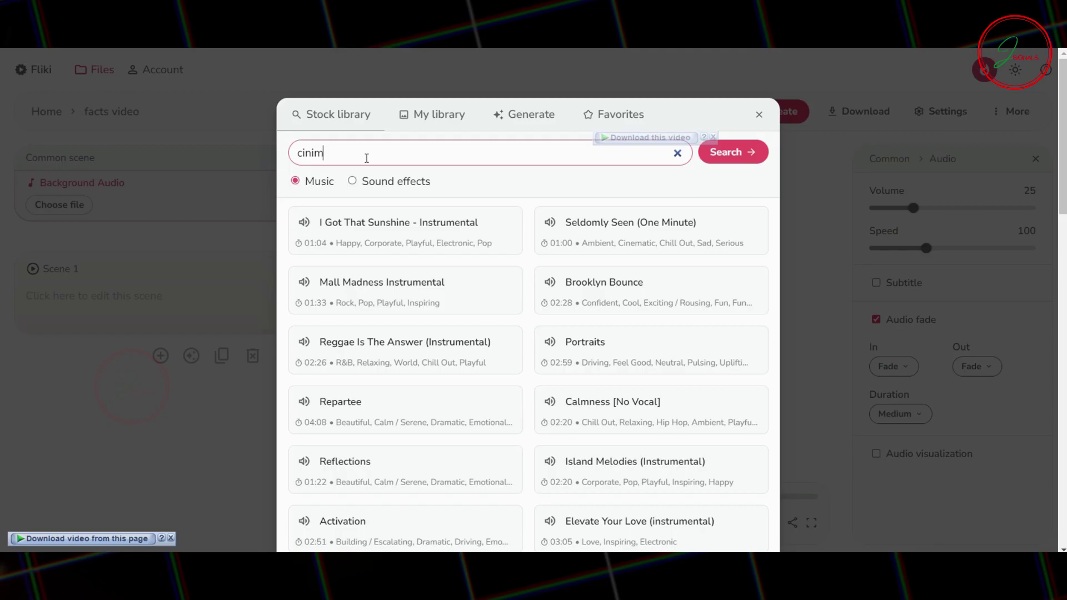
pyautogui.press('Return')
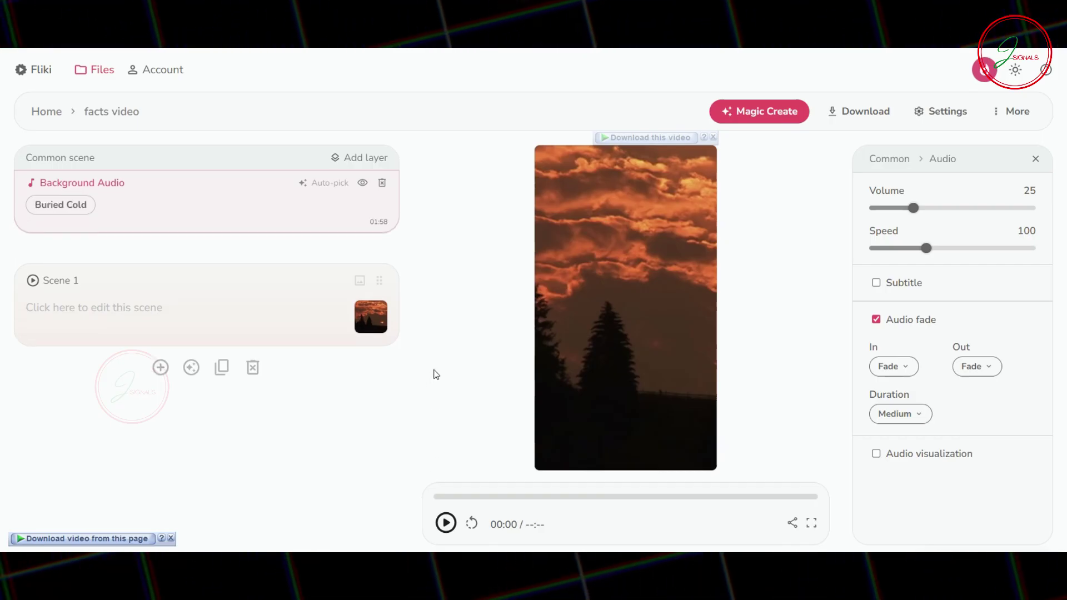
# Add a text layer to Scene 1 reading 'BOYS FACTS'
pyautogui.click(212, 297)
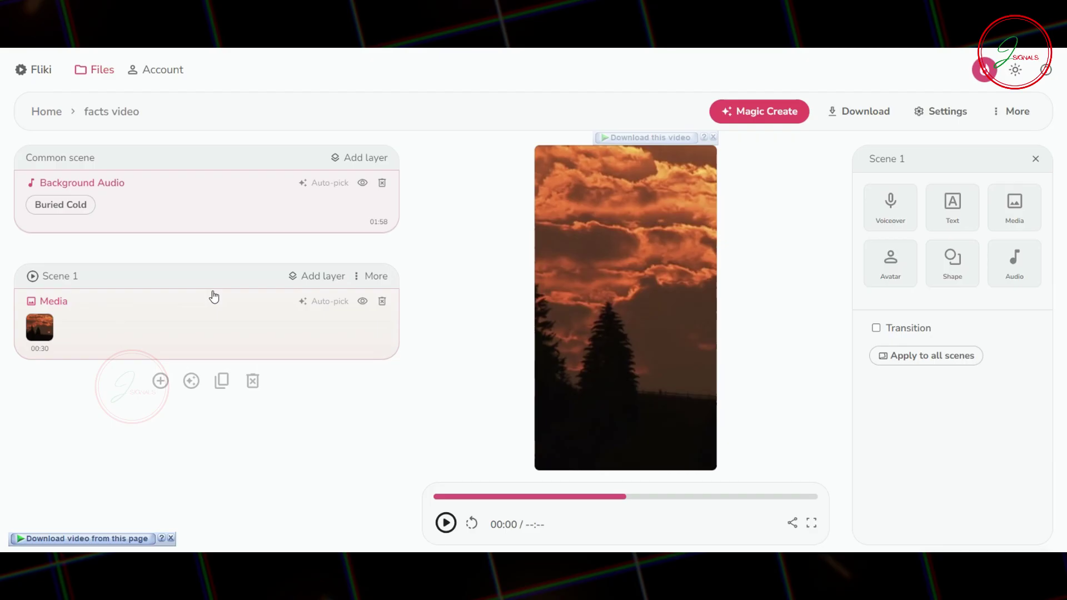
pyautogui.click(326, 277)
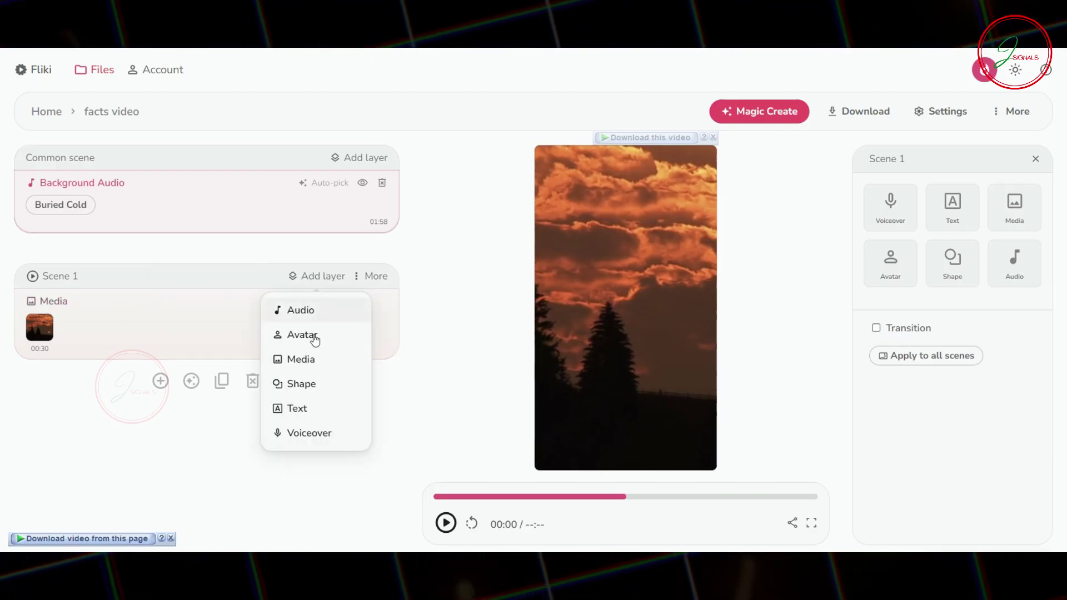
pyautogui.click(304, 412)
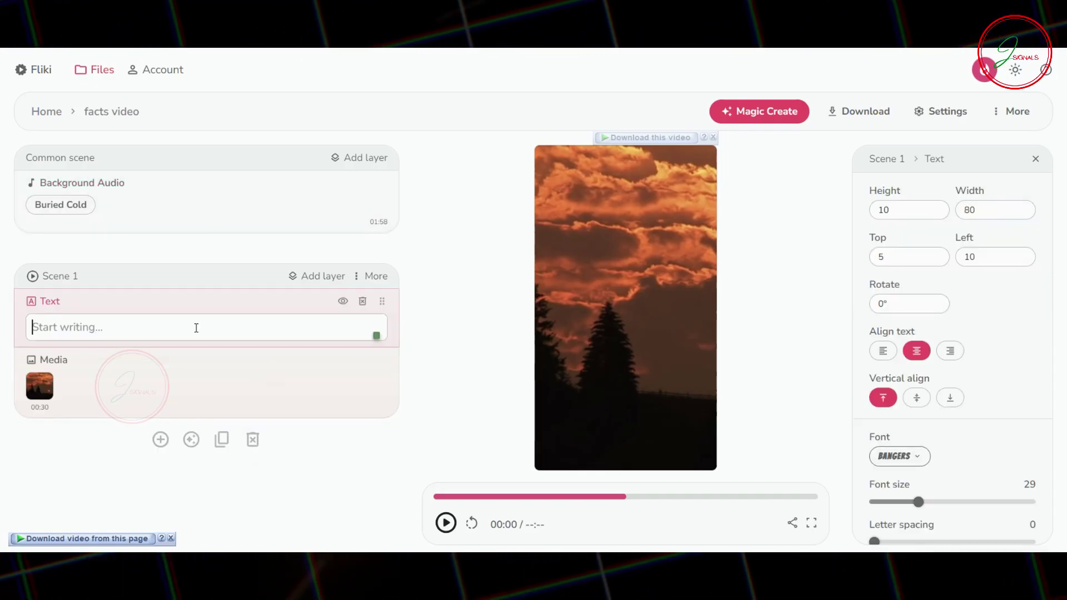
pyautogui.write('BOYS FACTS')
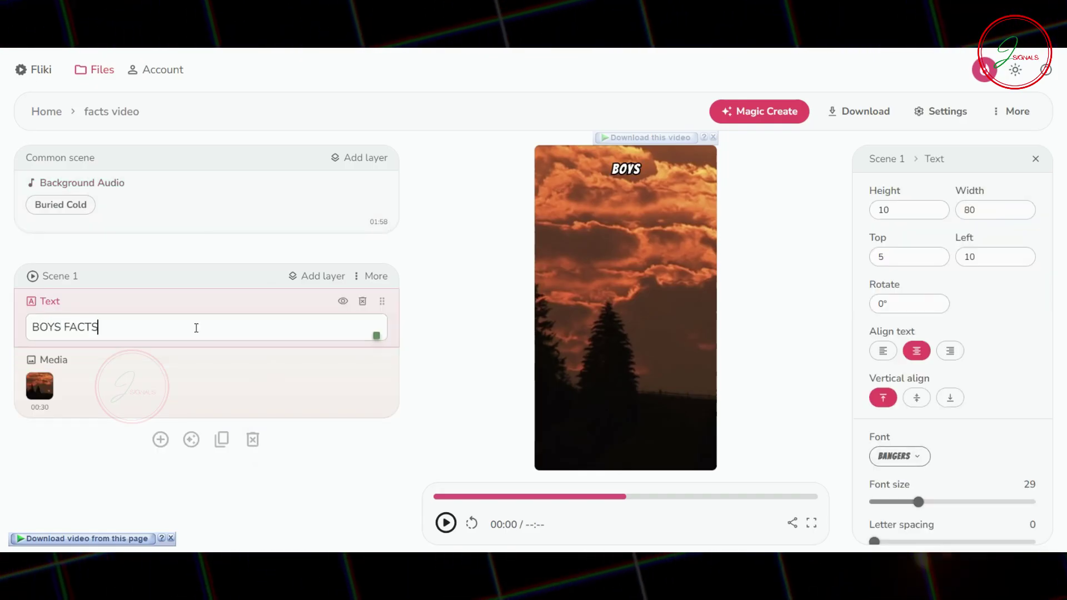
pyautogui.click(936, 232)
# Set the title font to Anton with middle vertical alignment
pyautogui.scroll(-2, 935, 232)
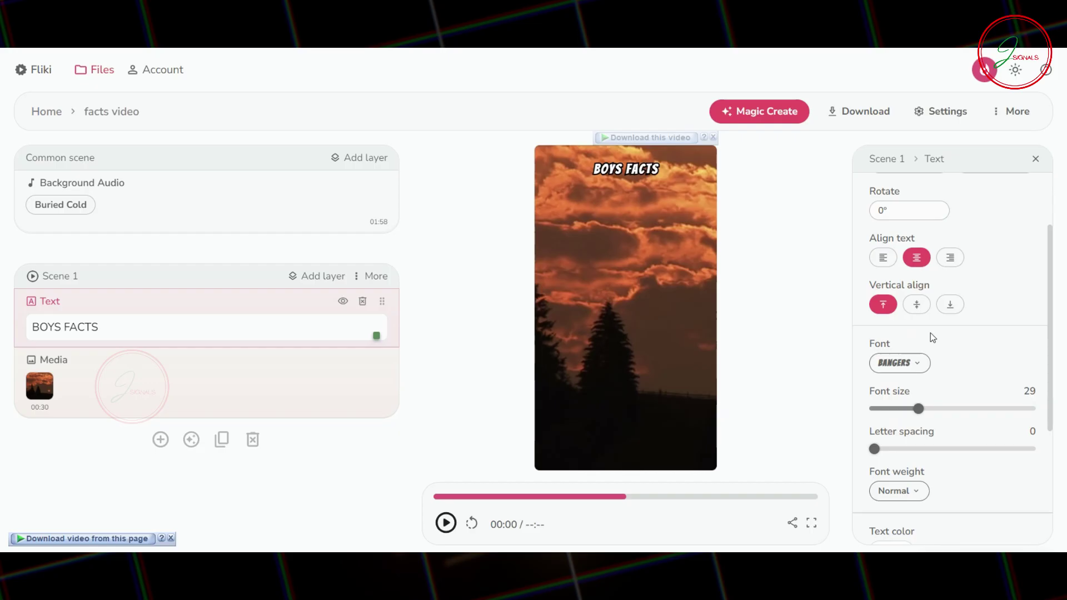
pyautogui.click(907, 374)
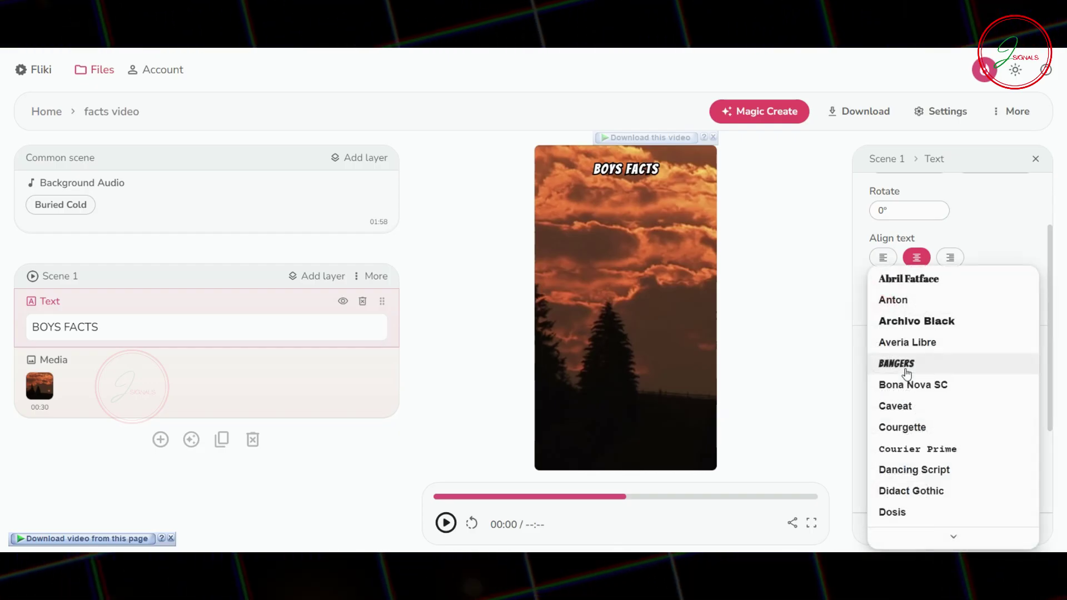
pyautogui.click(902, 307)
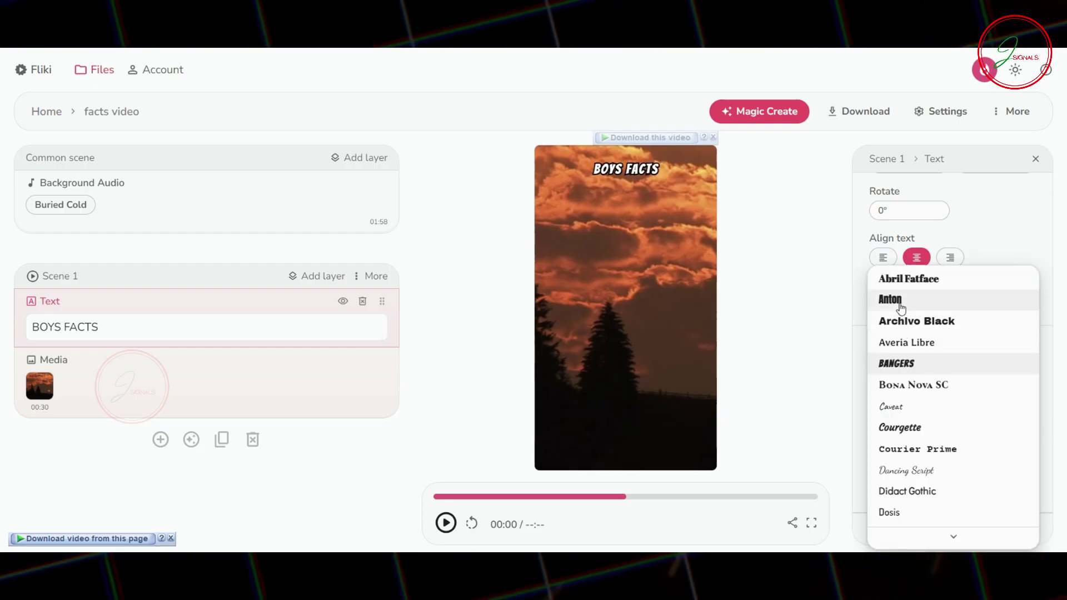
pyautogui.click(902, 307)
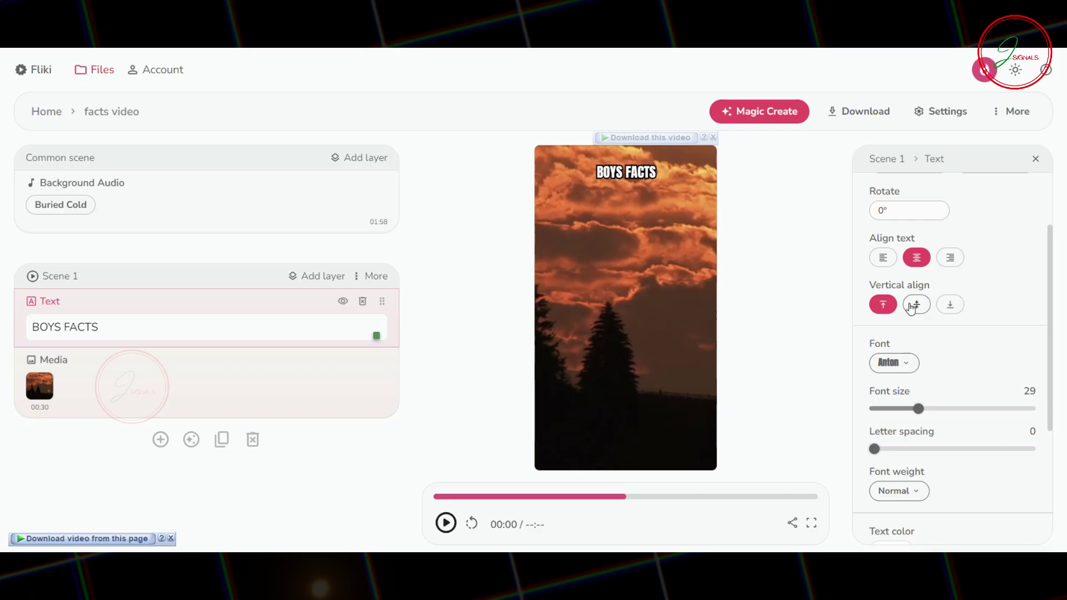
pyautogui.click(917, 304)
# Give the title a fully opaque white background, font size 54, and custom timing
pyautogui.scroll(-4, 952, 326)
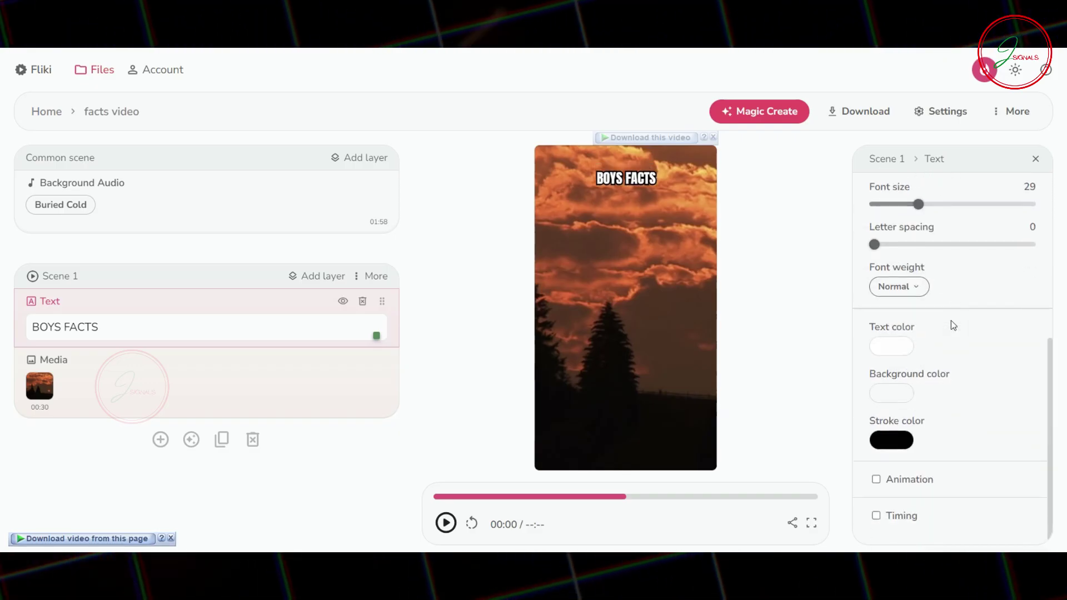
pyautogui.click(901, 393)
pyautogui.moveTo(860, 340); pyautogui.dragTo(1003, 341)
pyautogui.click(857, 212)
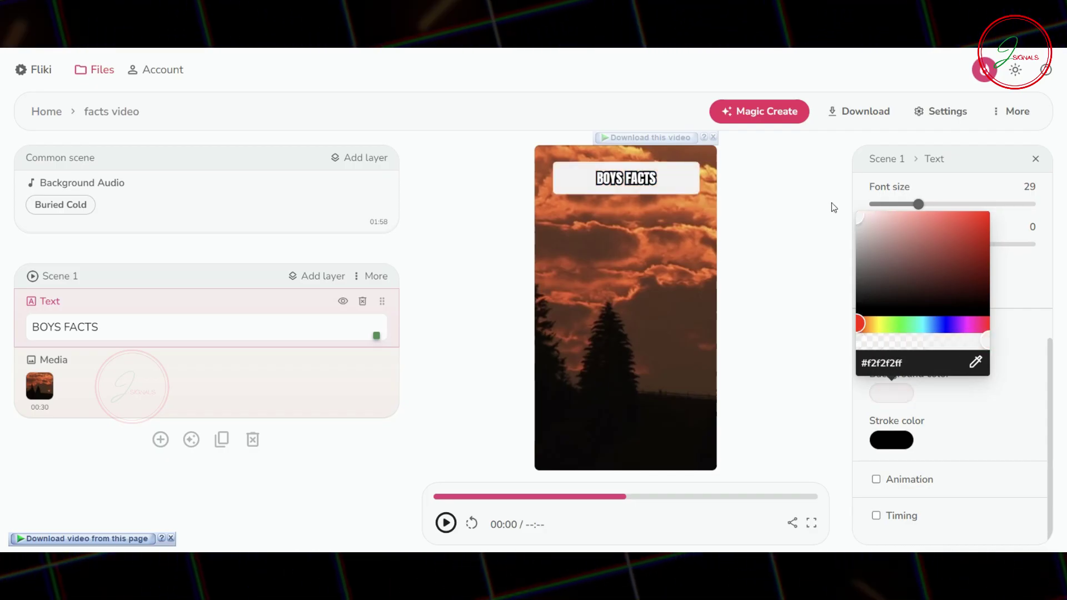
pyautogui.click(1018, 298)
pyautogui.moveTo(919, 204); pyautogui.dragTo(958, 204)
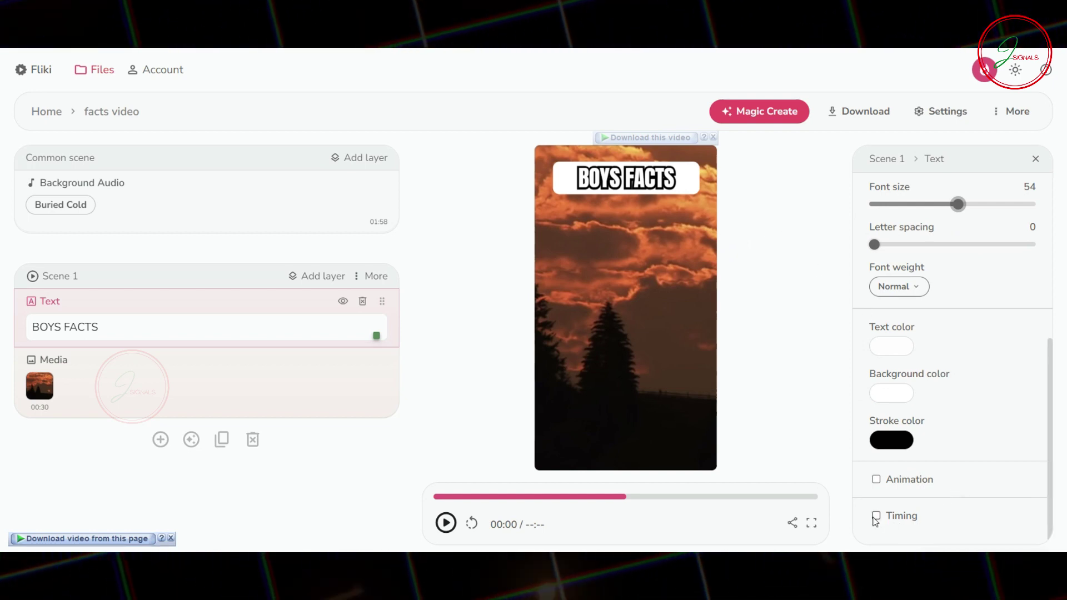
pyautogui.click(877, 517)
pyautogui.scroll(-1, 939, 427)
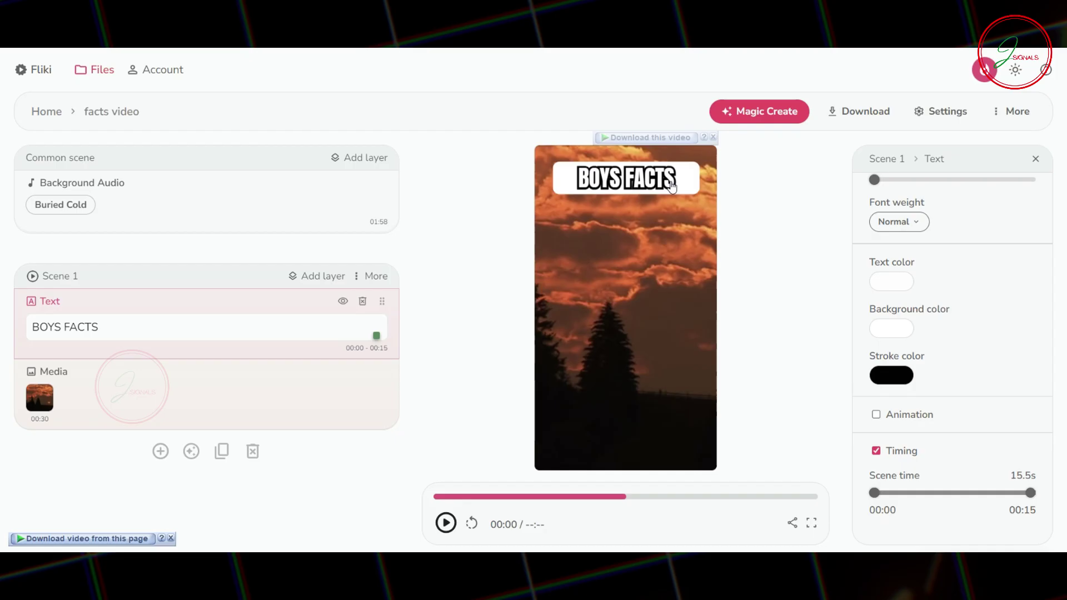
# Extend the title's timing to 15.5 s and paste the fact from cell A3 into a new text layer
pyautogui.moveTo(1030, 494); pyautogui.dragTo(1032, 493)
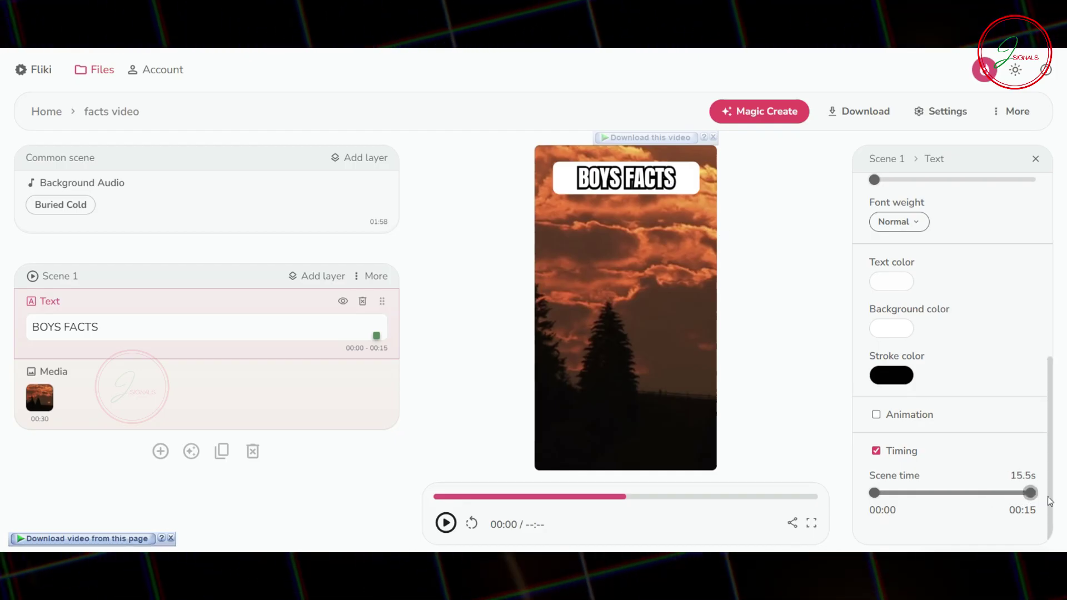
pyautogui.click(334, 278)
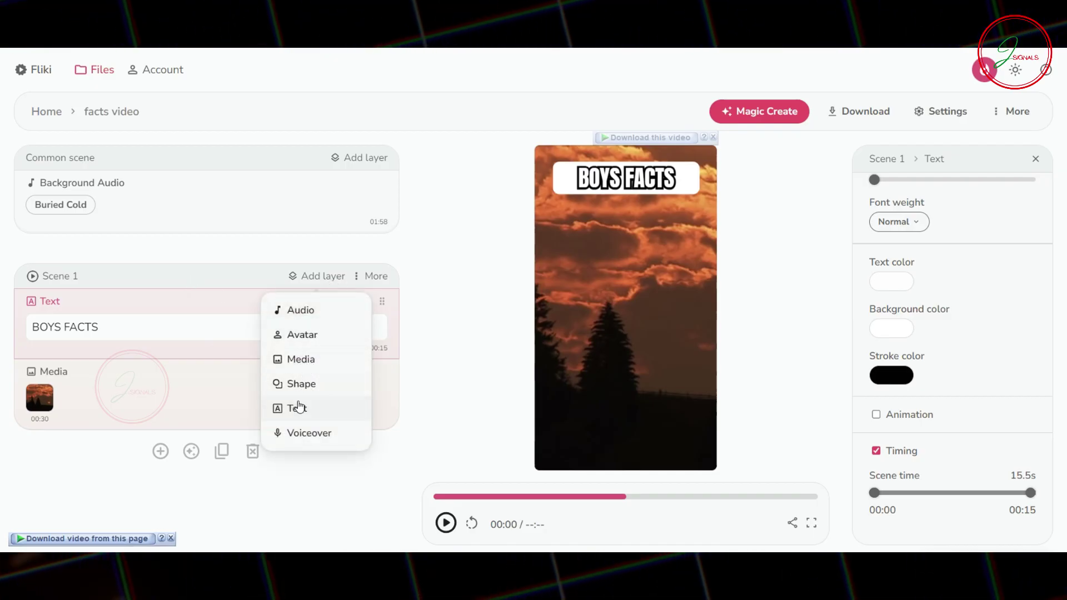
pyautogui.click(299, 408)
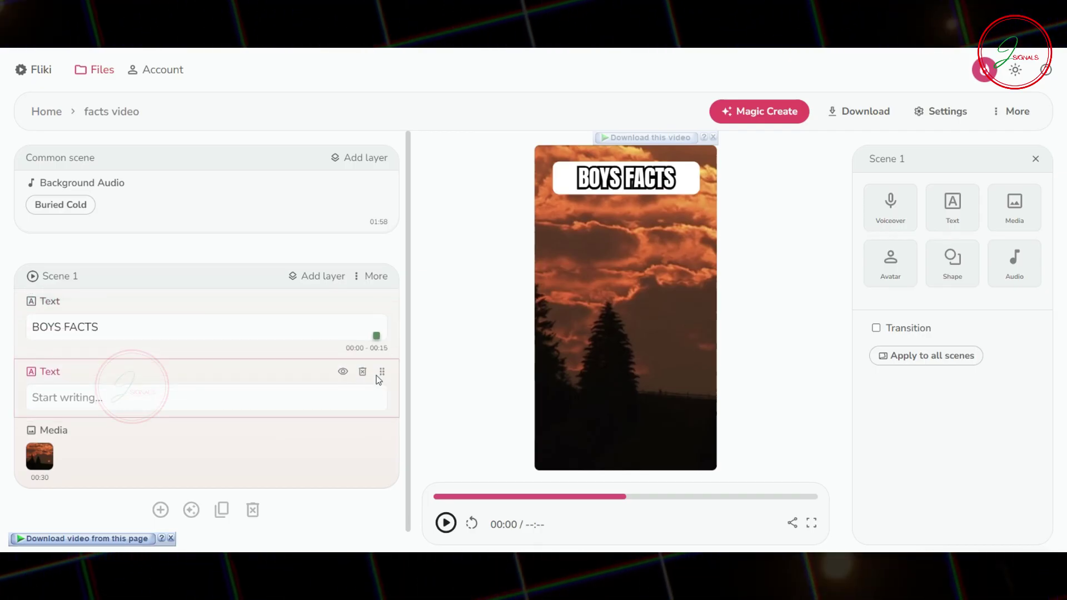
pyautogui.hotkey('alt', 'Tab')
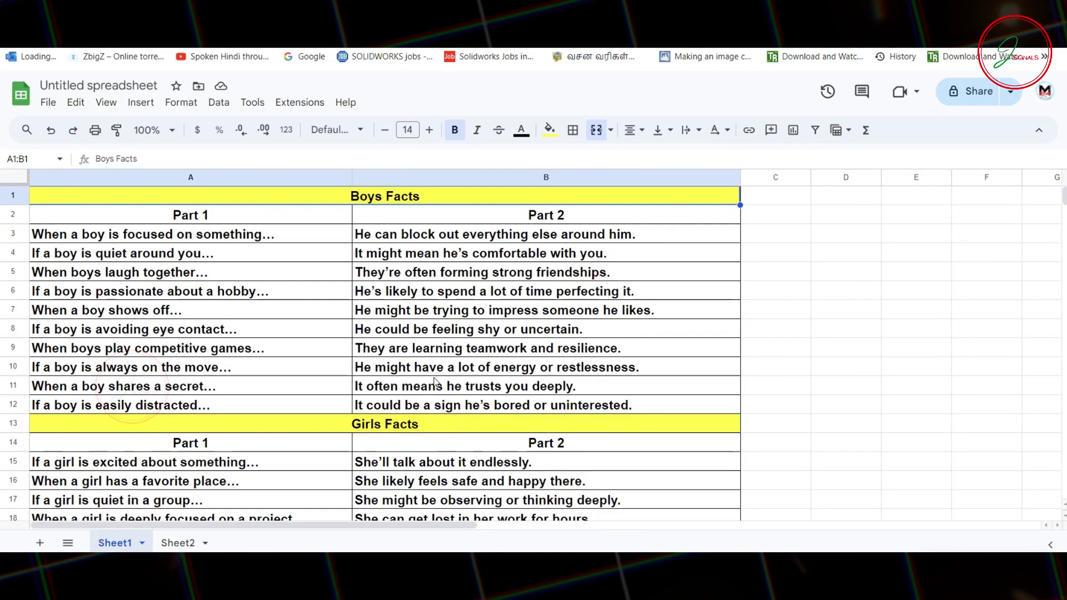
pyautogui.click(128, 236)
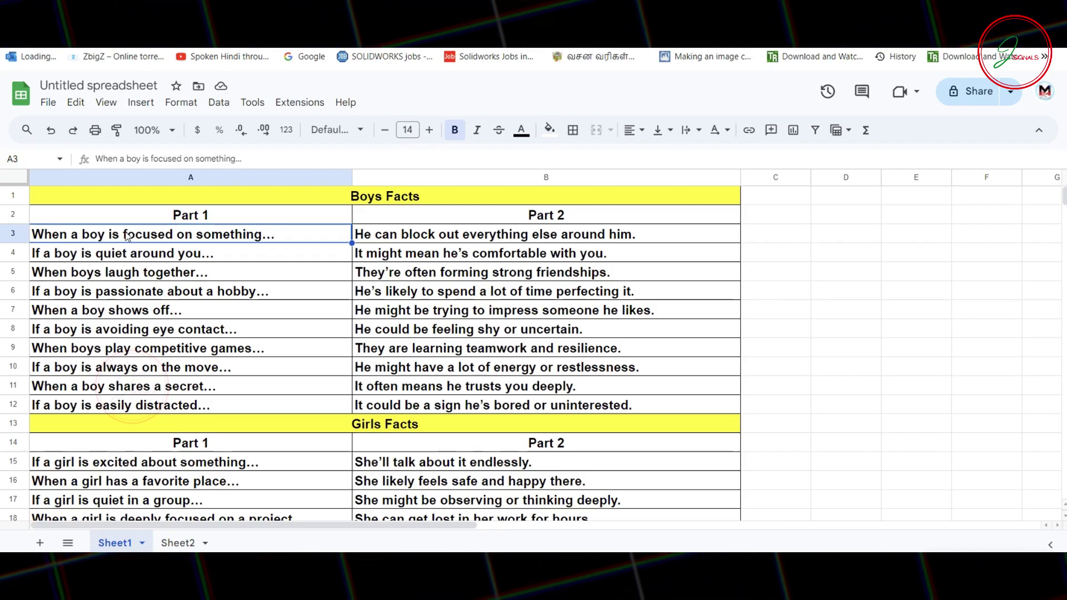
pyautogui.hotkey('alt', 'Tab')
pyautogui.click(122, 399)
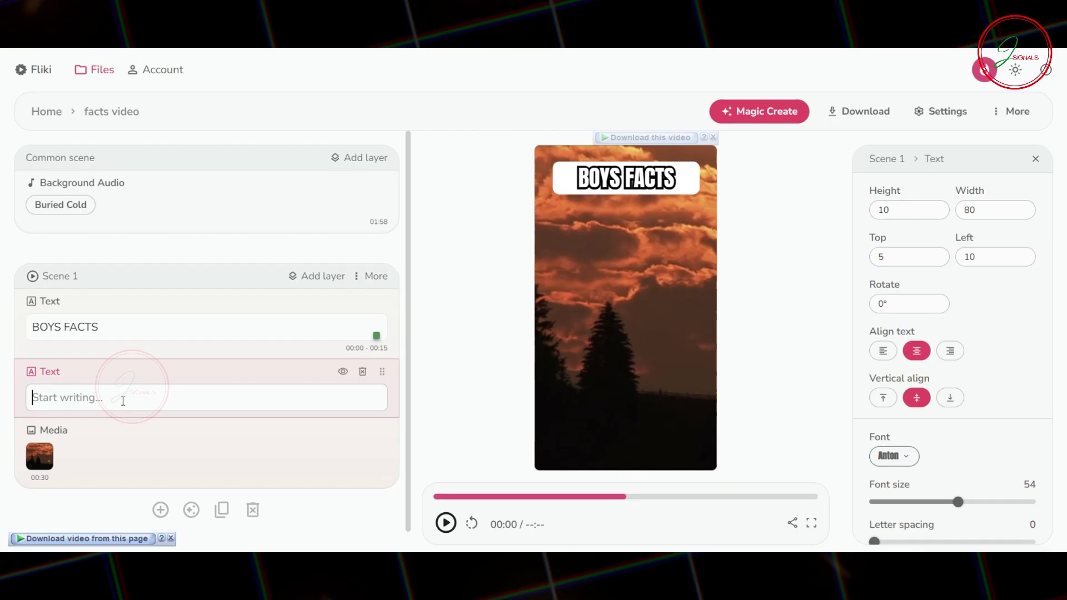
pyautogui.hotkey('ctrl', 'v')
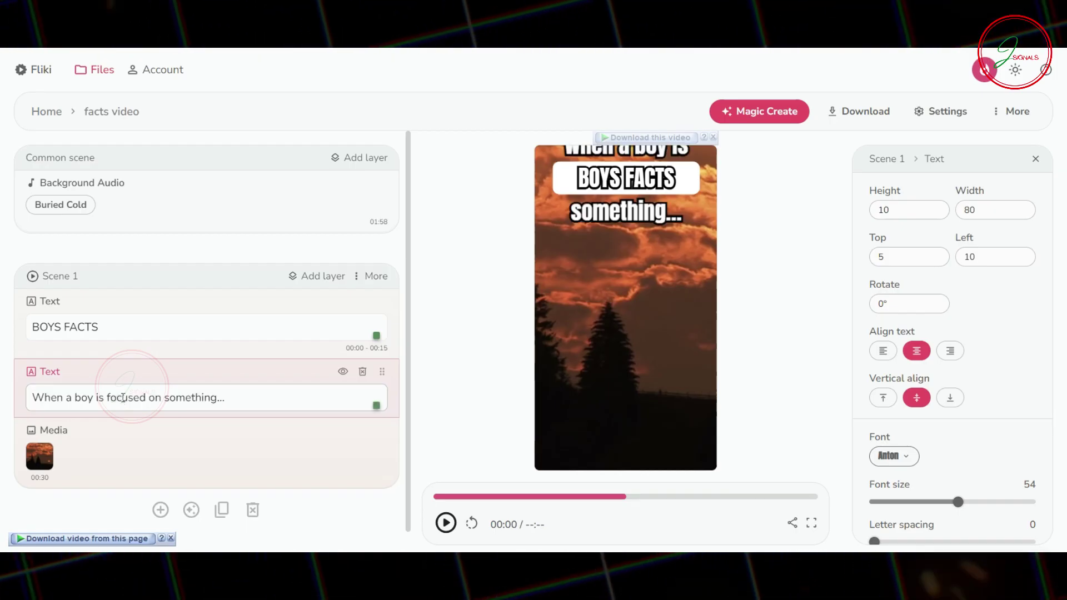
# Move the 'When a boy is focused on something...' caption to mid-frame and set its font to Exo
pyautogui.moveTo(626, 211); pyautogui.dragTo(625, 314)
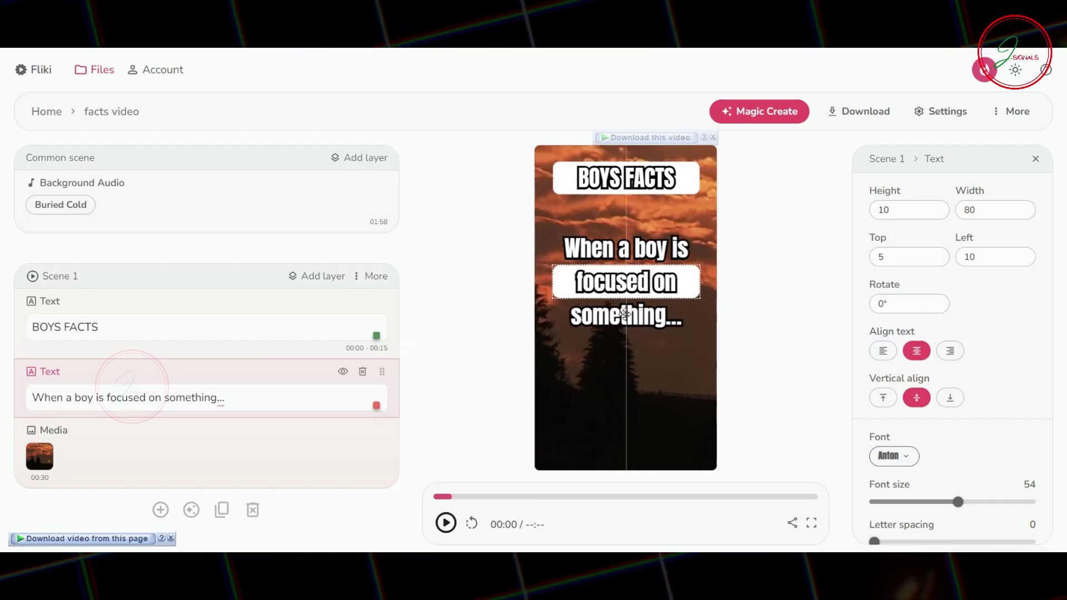
pyautogui.scroll(-5, 944, 326)
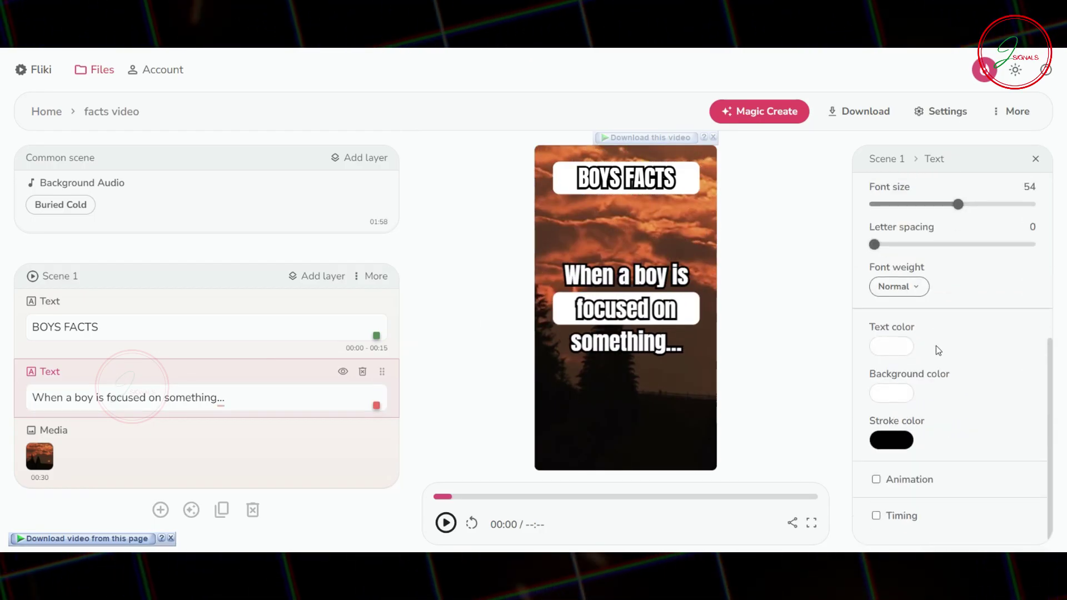
pyautogui.click(891, 393)
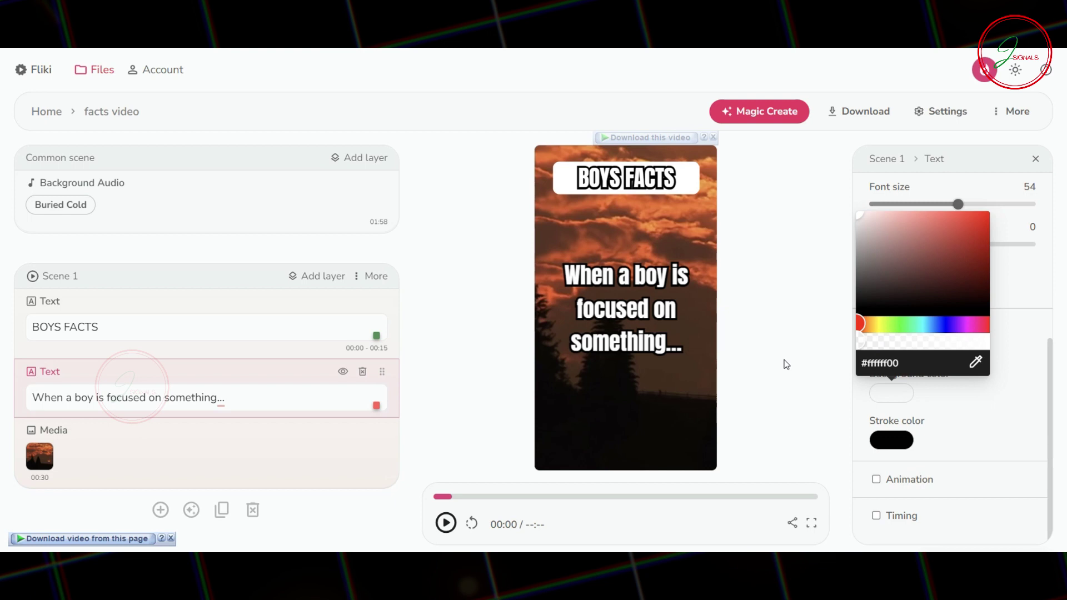
pyautogui.click(784, 362)
pyautogui.scroll(3, 945, 311)
pyautogui.click(881, 284)
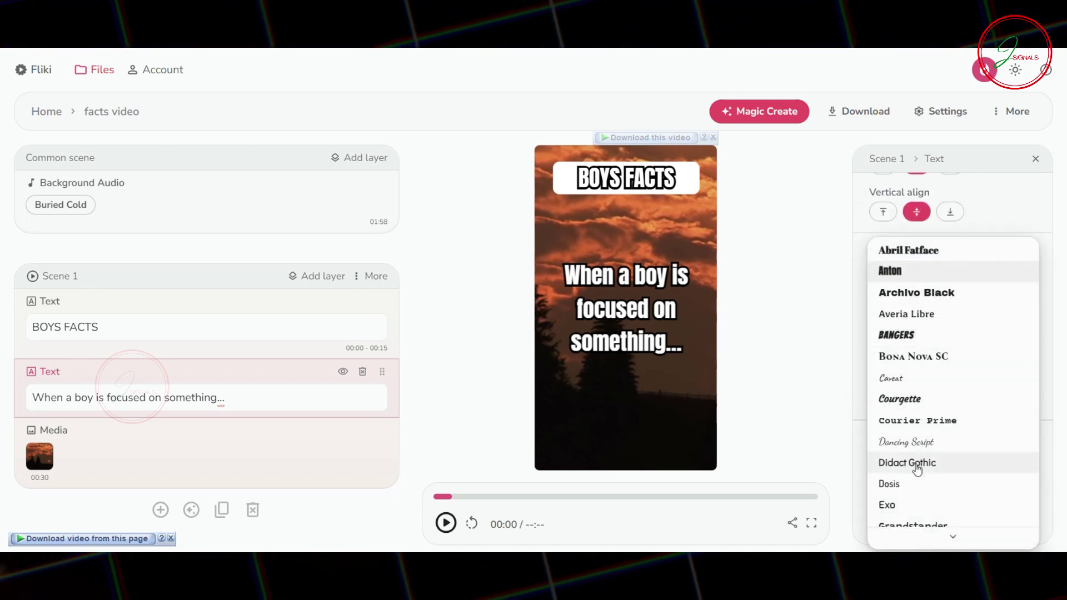
pyautogui.click(906, 504)
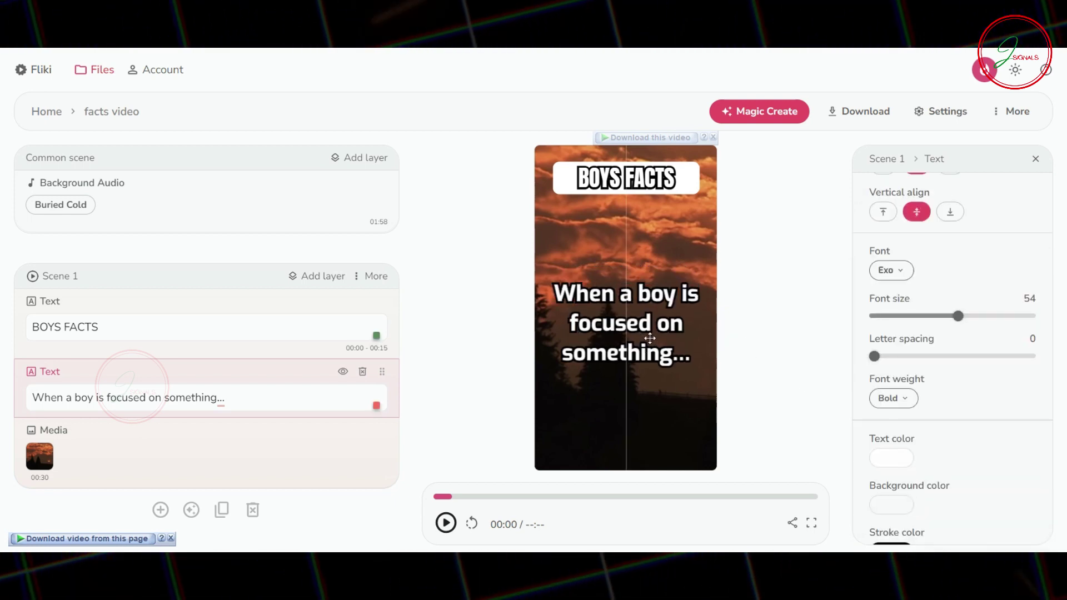
# Time the first-fact caption from 00:03 to 00:08 and give it a Fade In animation
pyautogui.scroll(-2, 878, 507)
pyautogui.click(877, 512)
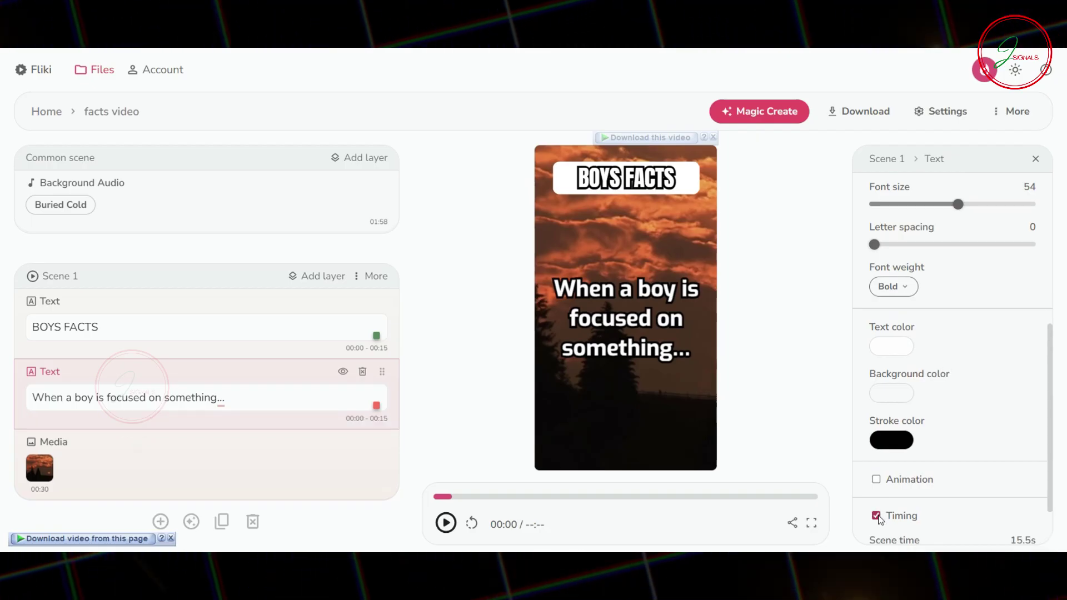
pyautogui.scroll(-1, 881, 423)
pyautogui.moveTo(899, 493); pyautogui.dragTo(905, 493)
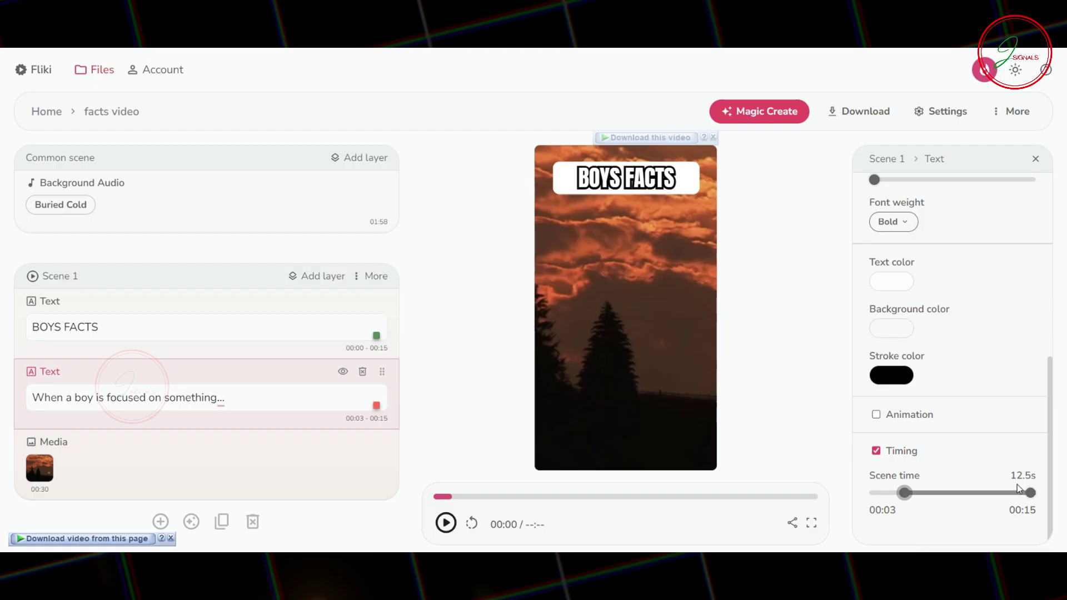
pyautogui.moveTo(1030, 493); pyautogui.dragTo(957, 493)
pyautogui.click(877, 414)
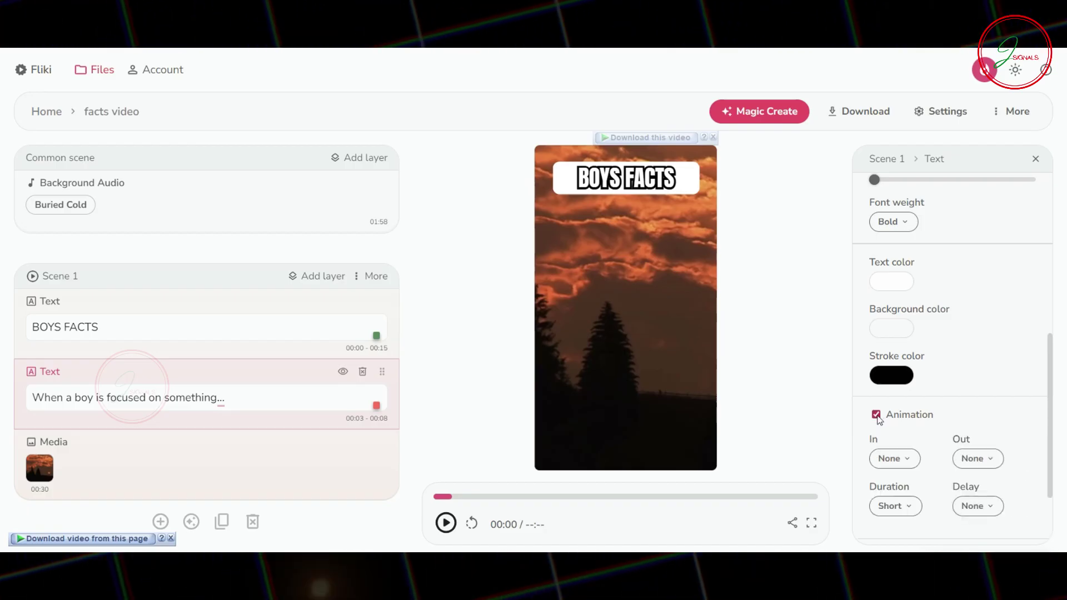
pyautogui.click(901, 463)
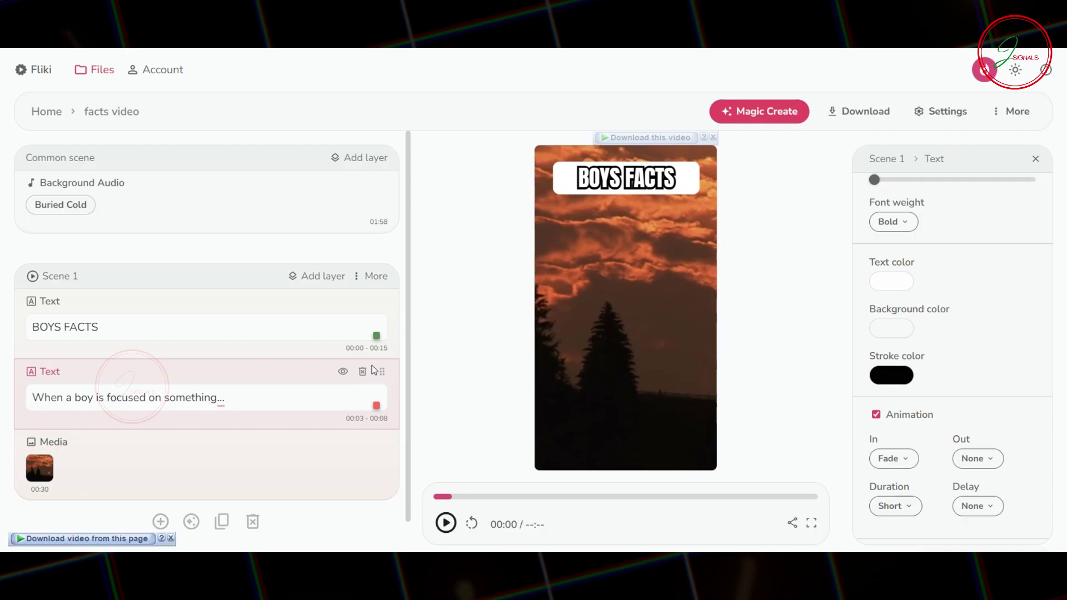
# Add a new text layer to Scene 1 and place it below the first fact
pyautogui.click(312, 278)
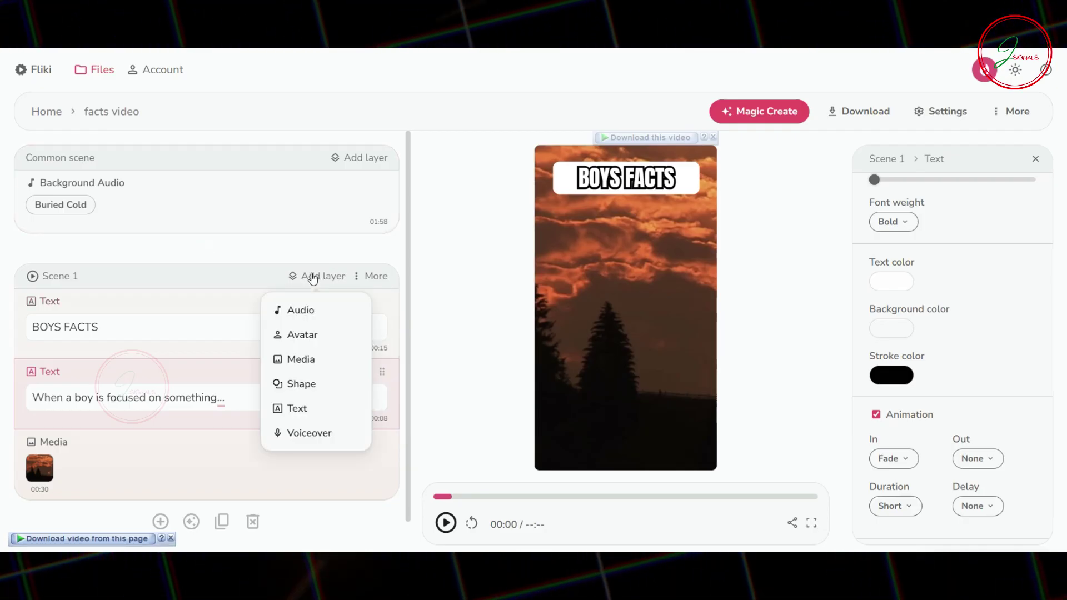
pyautogui.click(311, 412)
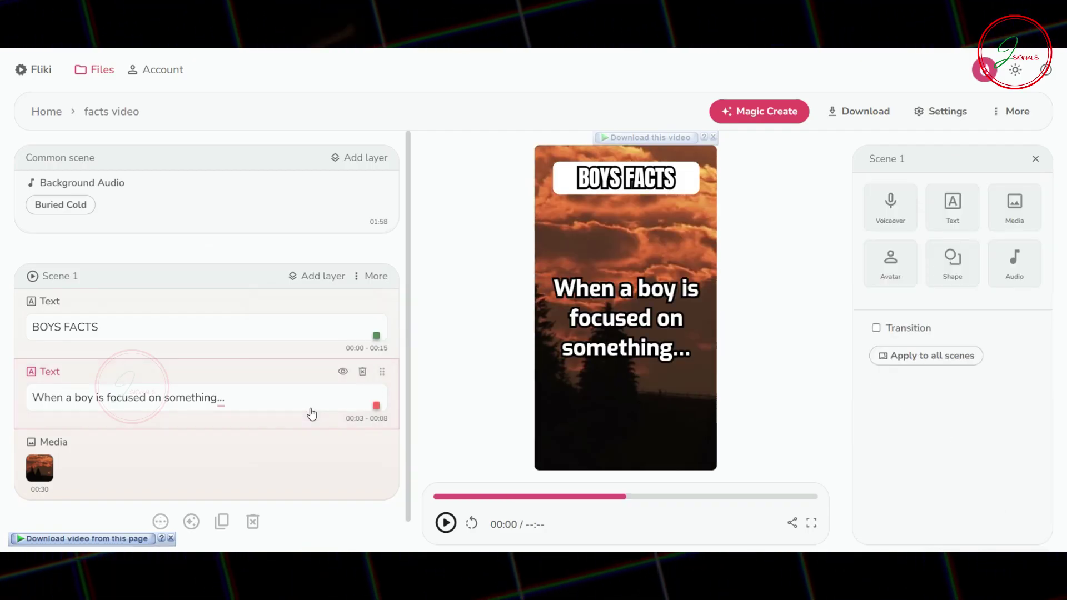
pyautogui.moveTo(383, 248); pyautogui.dragTo(372, 401)
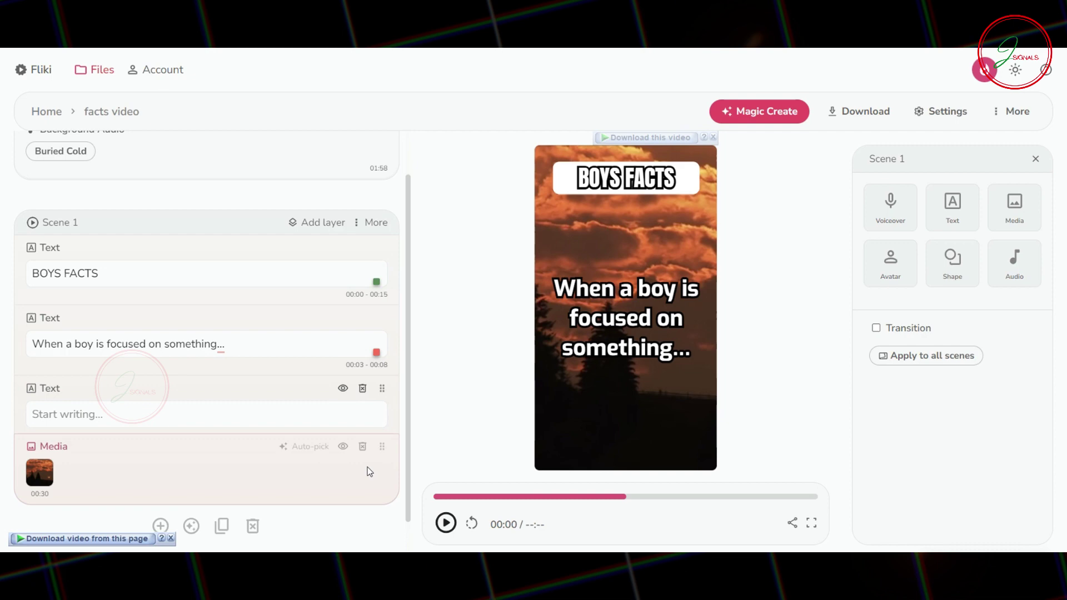
# Paste 'He can block out everything else around him.' from cell B3 into the new layer
pyautogui.hotkey('alt', 'Tab')
pyautogui.click(398, 241)
pyautogui.hotkey('ctrl', 'c')
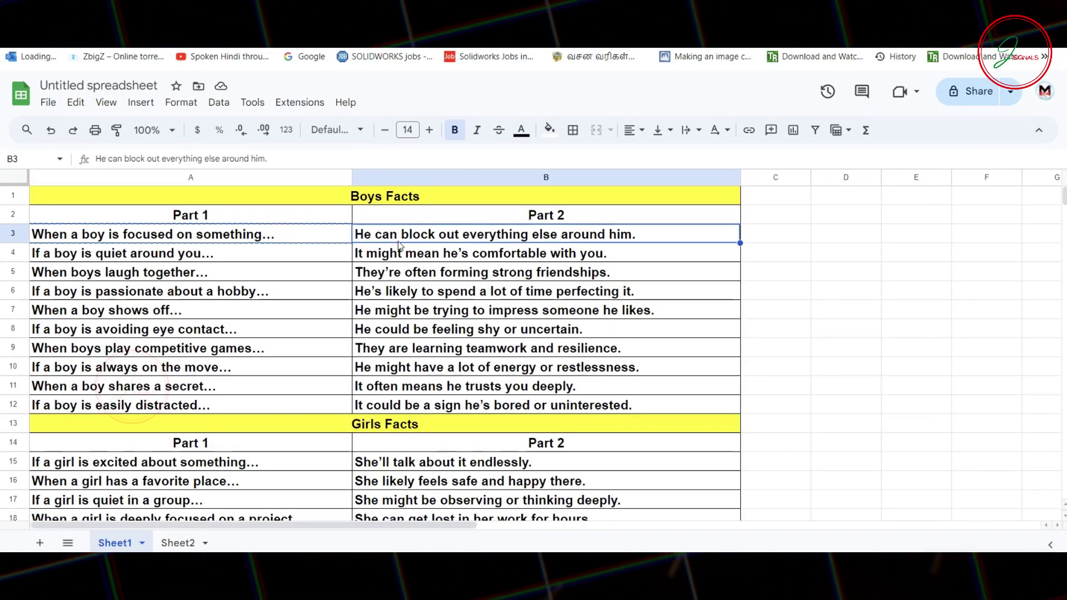
pyautogui.hotkey('alt', 'Tab')
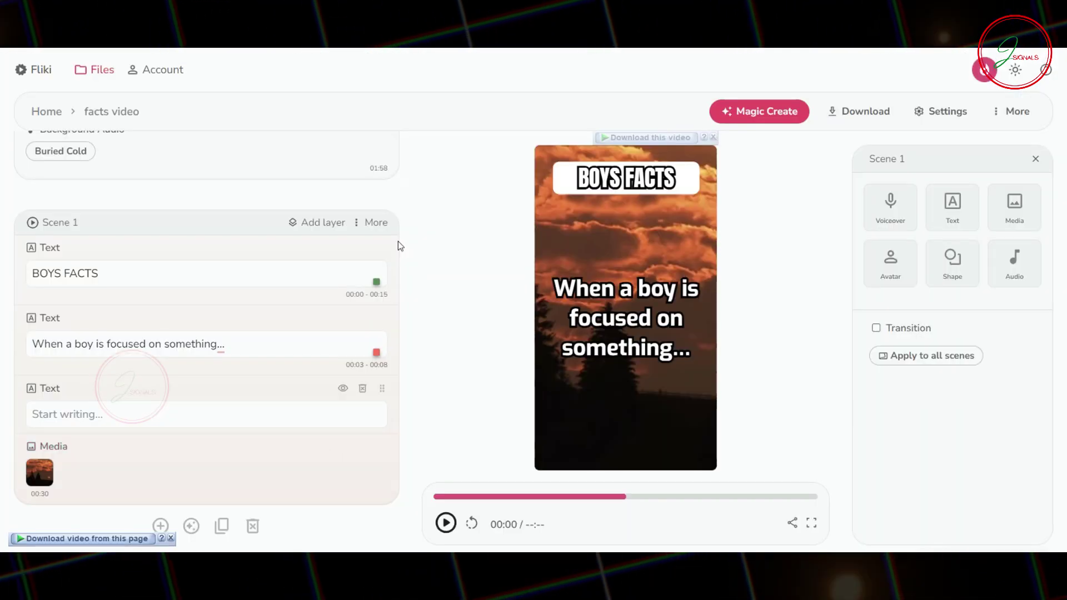
pyautogui.click(225, 408)
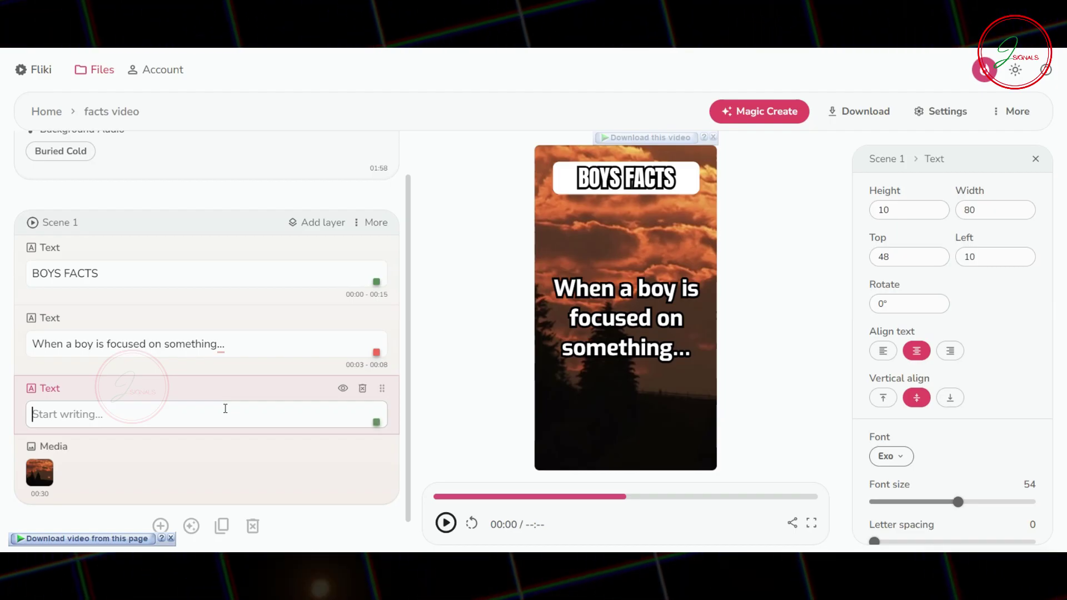
pyautogui.hotkey('ctrl', 'v')
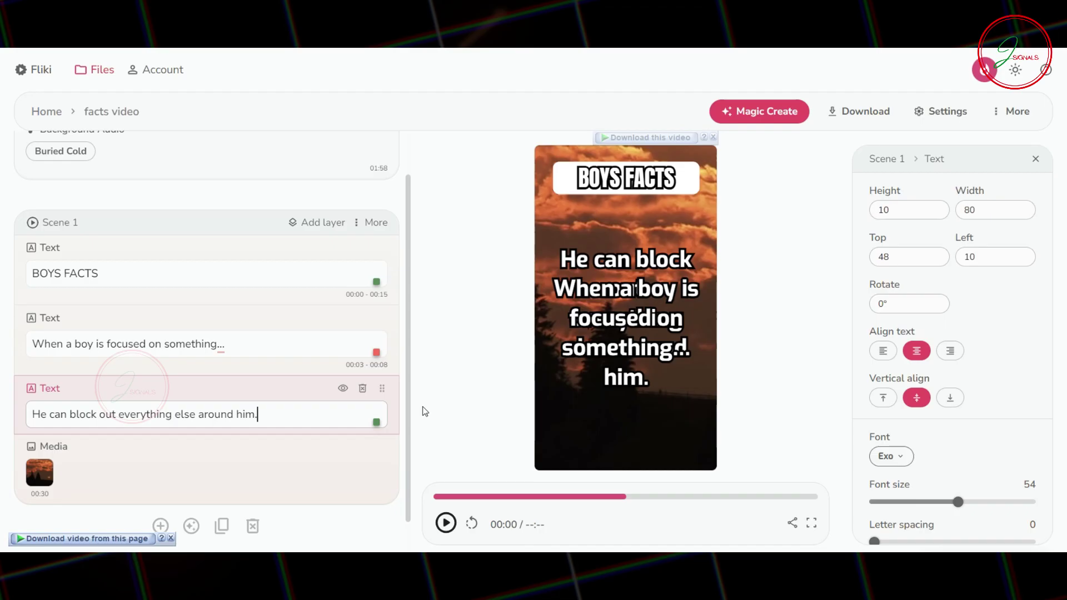
pyautogui.click(656, 320)
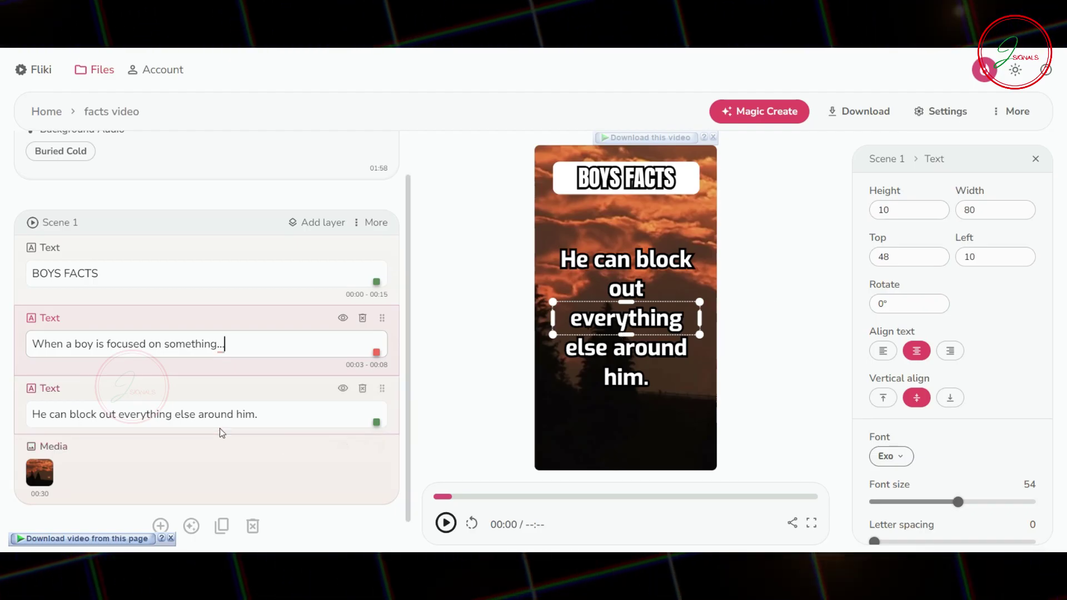
pyautogui.click(230, 416)
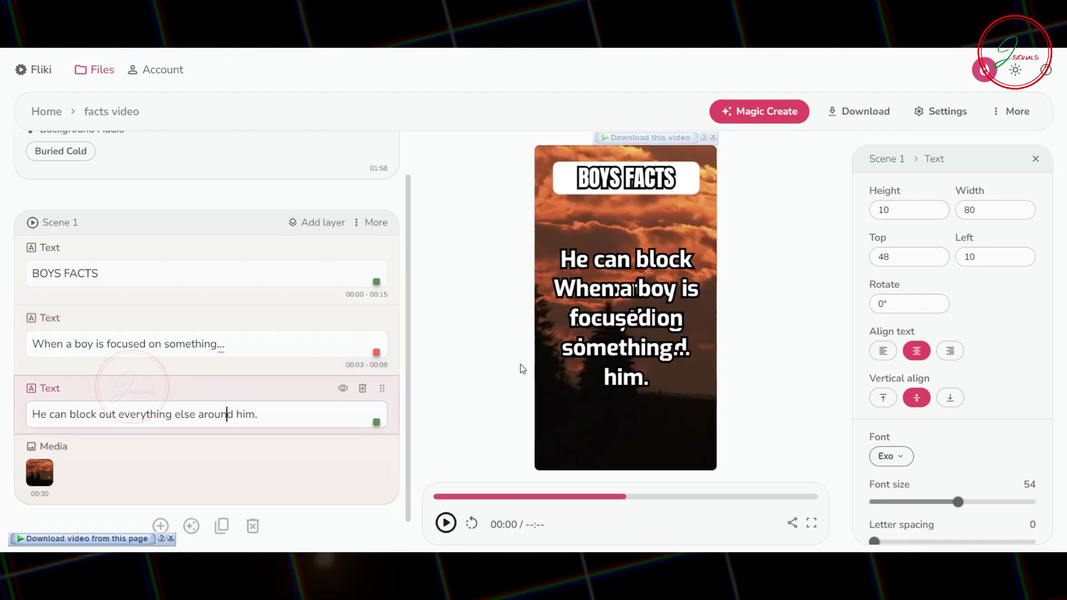
# Enable custom timing for the new fact text layer, drag its start later, then undo that change
pyautogui.scroll(-8, 957, 398)
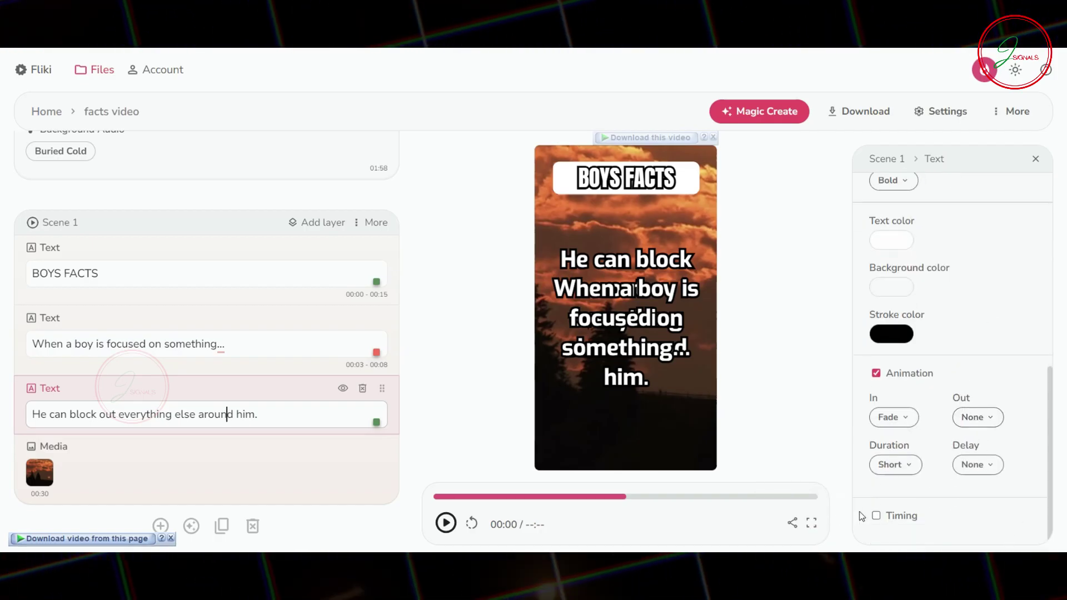
pyautogui.click(876, 517)
pyautogui.scroll(-1, 956, 445)
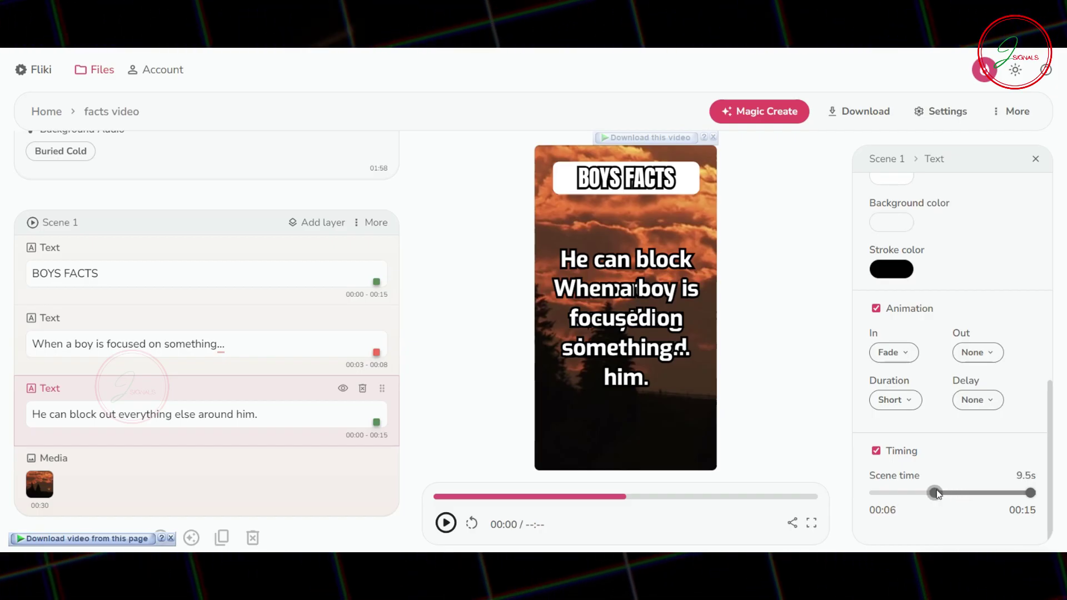
pyautogui.moveTo(967, 494); pyautogui.dragTo(986, 493)
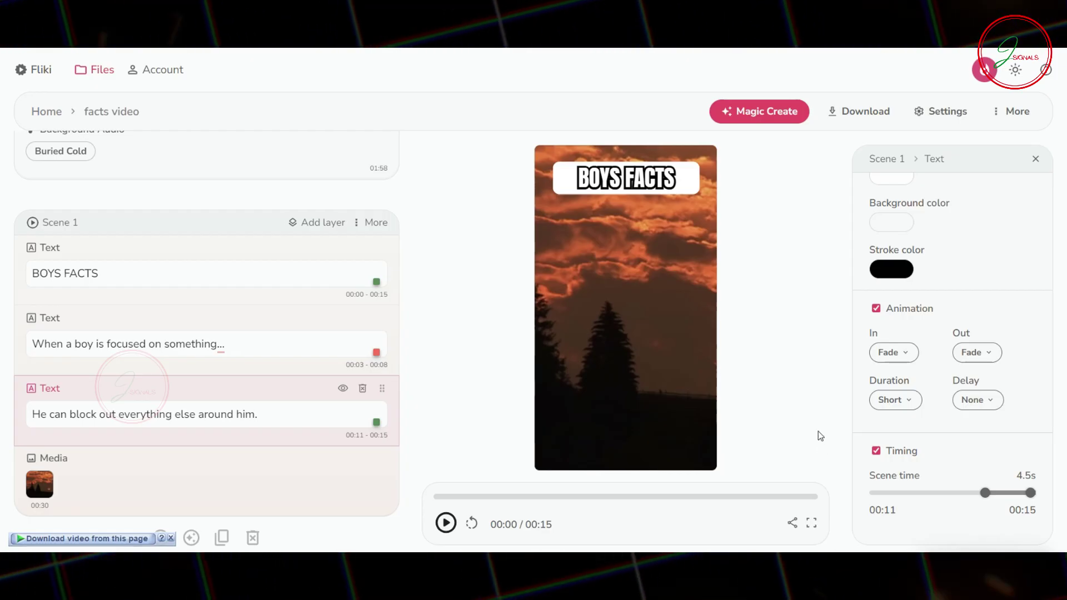
pyautogui.hotkey('ctrl', 'z')
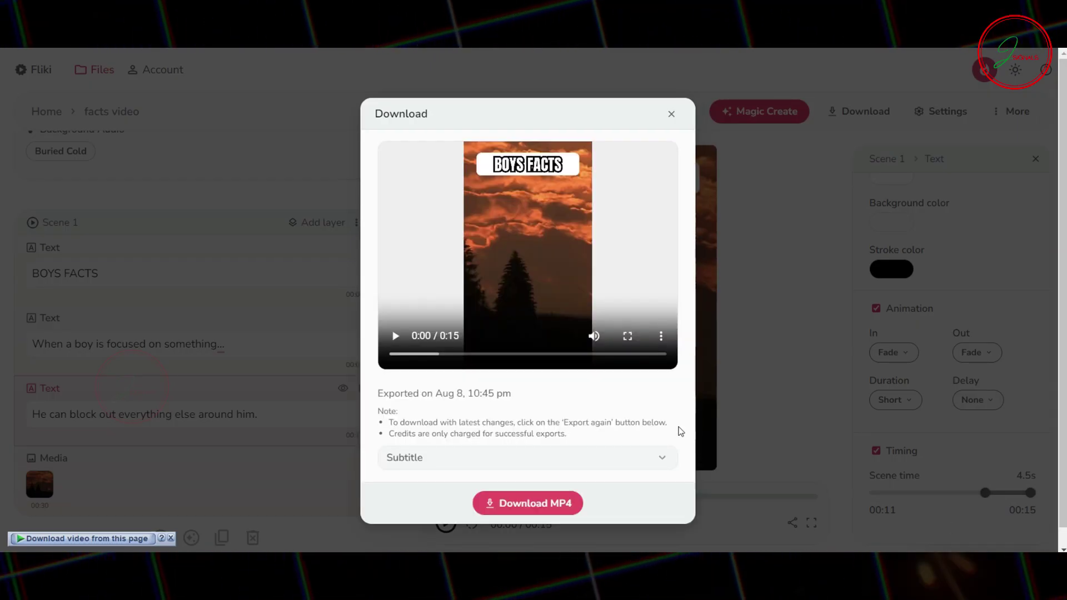
# Save the exported 15-second BOYS FACTS video to the computer as an MP4
pyautogui.click(537, 503)
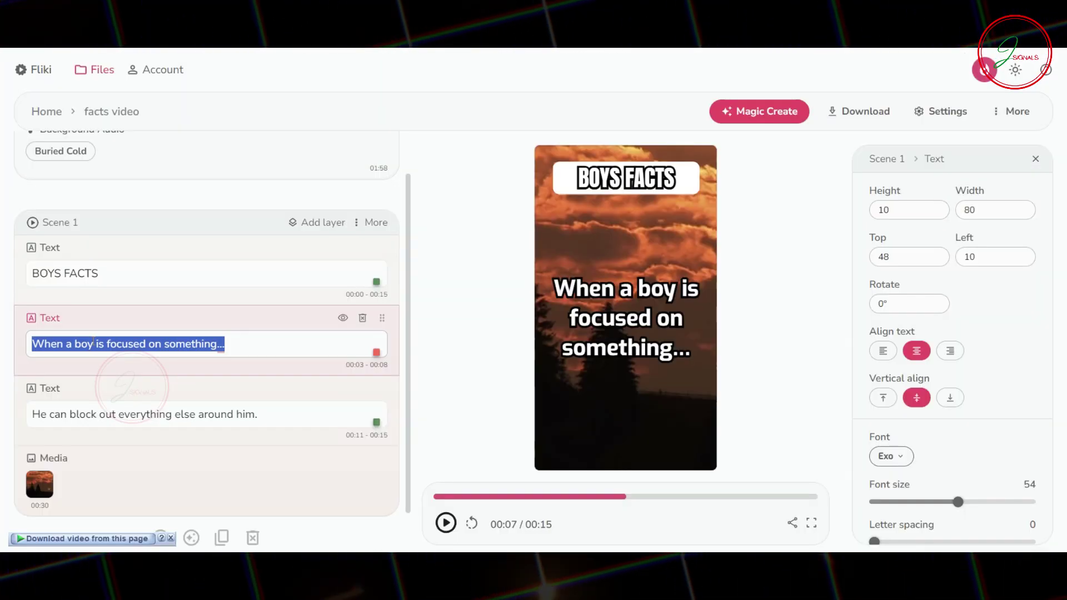
# Paste 'If a boy is quiet around you...' into Part 1 and select the old Part 2 text for the B4 line
pyautogui.hotkey('ctrl', 'v')
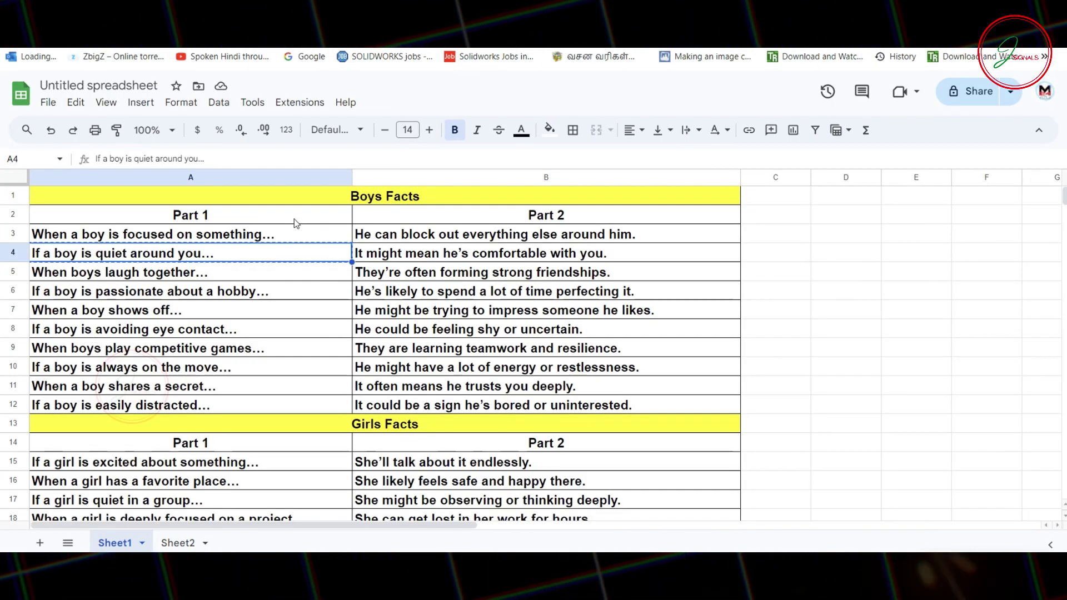
pyautogui.click(427, 254)
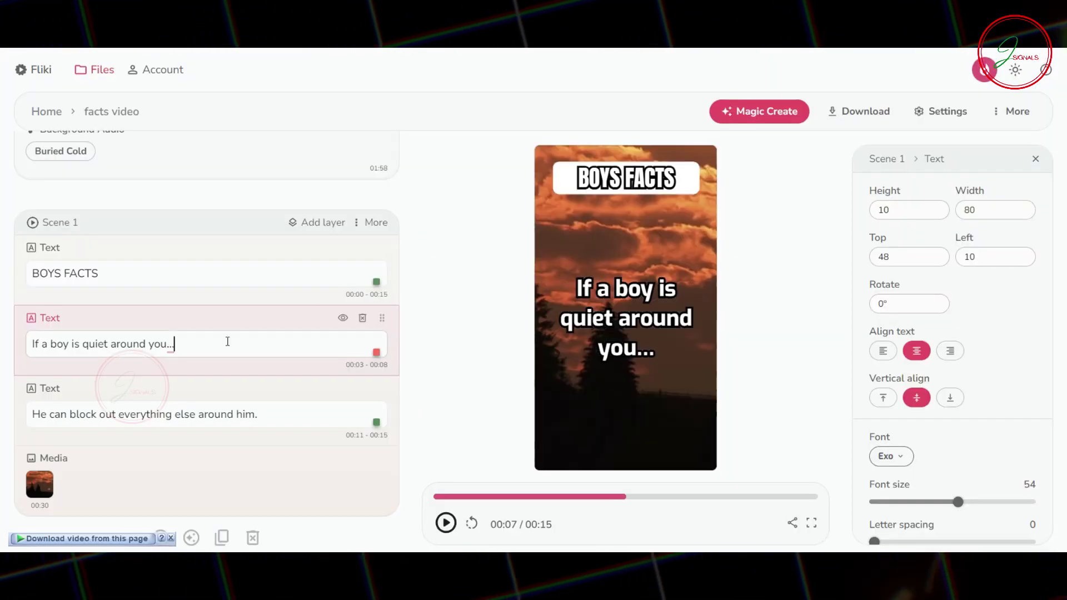
pyautogui.click(191, 408)
pyautogui.hotkey('ctrl', 'a')
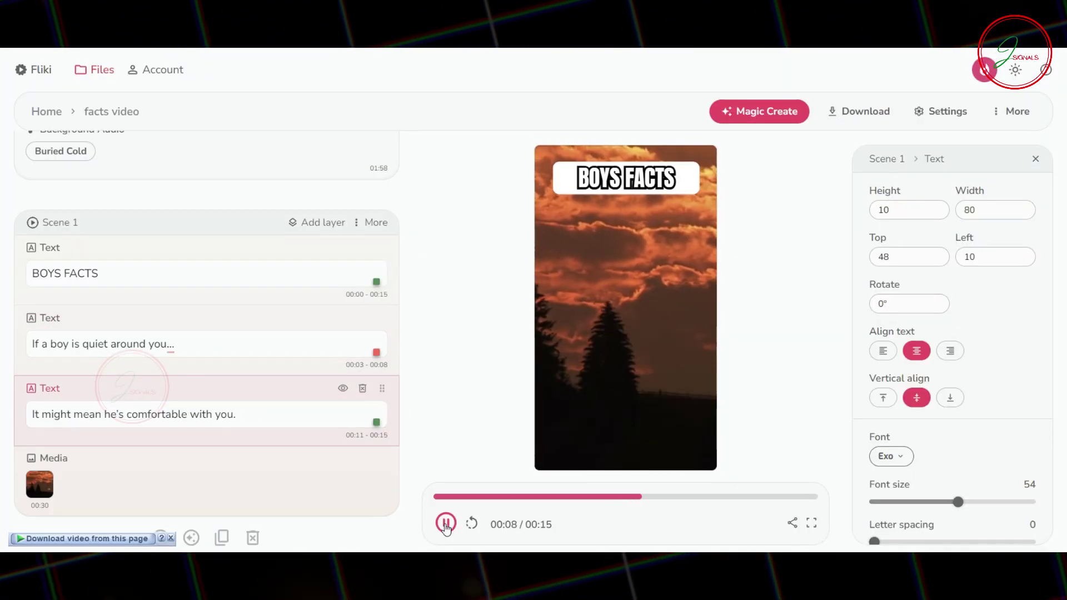
# Start a fresh export of the video with the updated captions
pyautogui.click(831, 114)
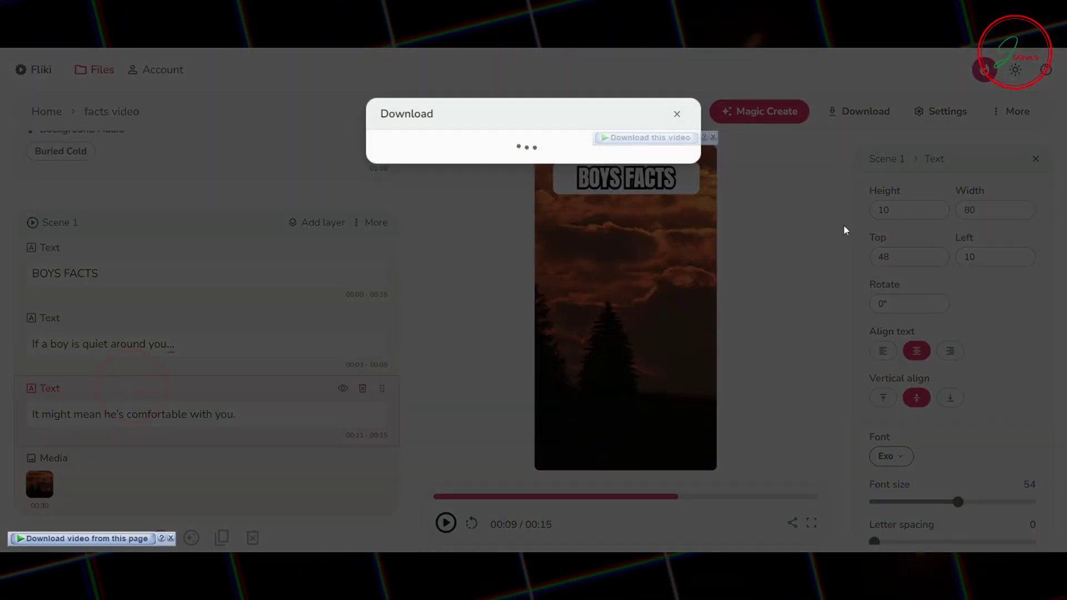
pyautogui.scroll(-2, 560, 503)
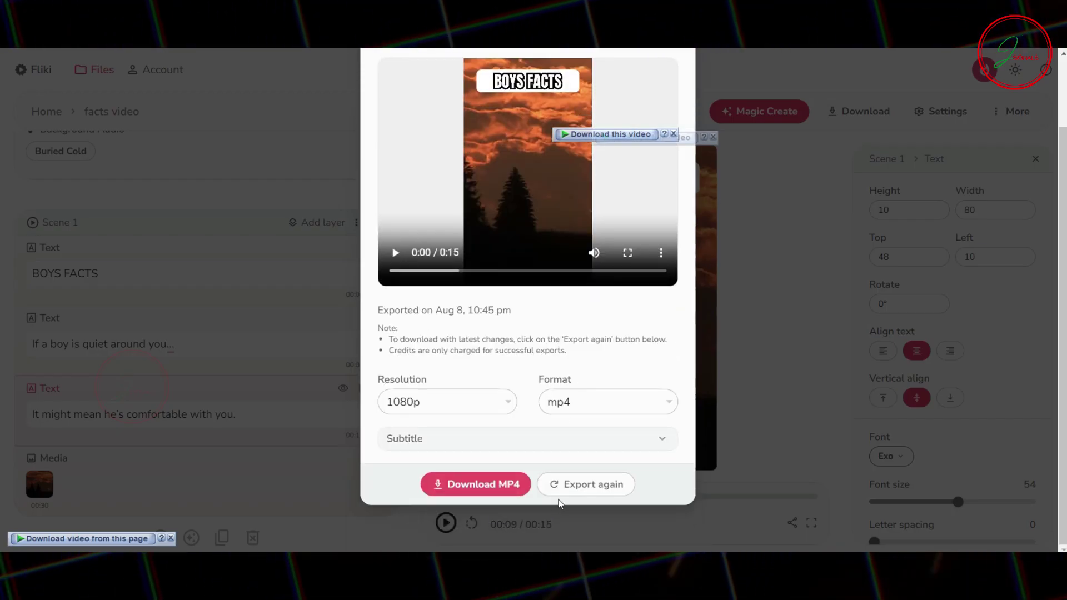
pyautogui.click(576, 486)
pyautogui.click(502, 171)
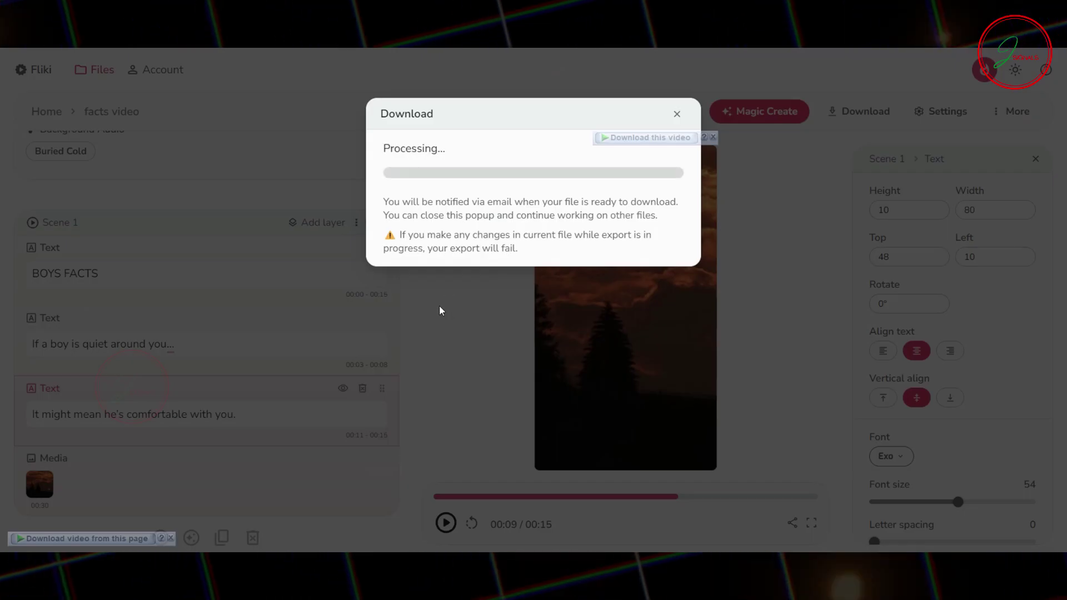